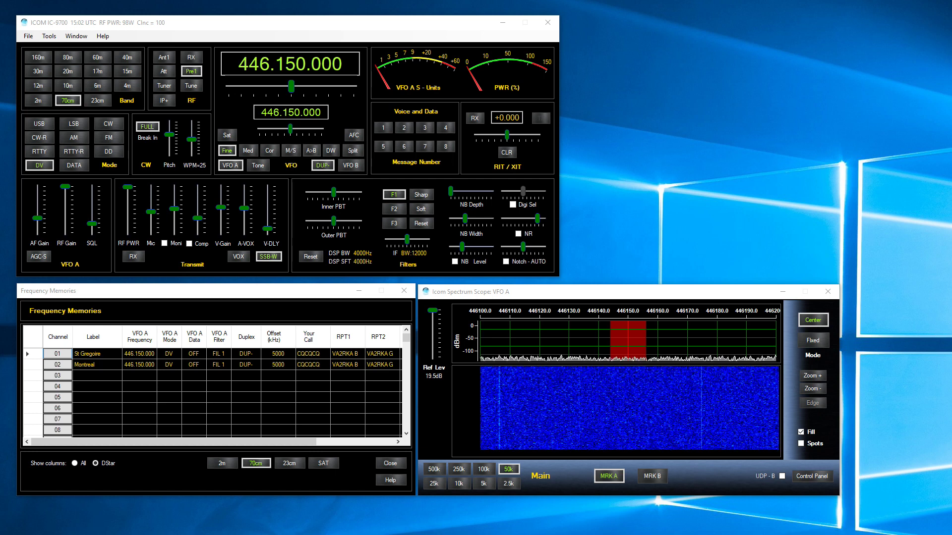
Step: Open the DStar Repeater Mode window
click(77, 36)
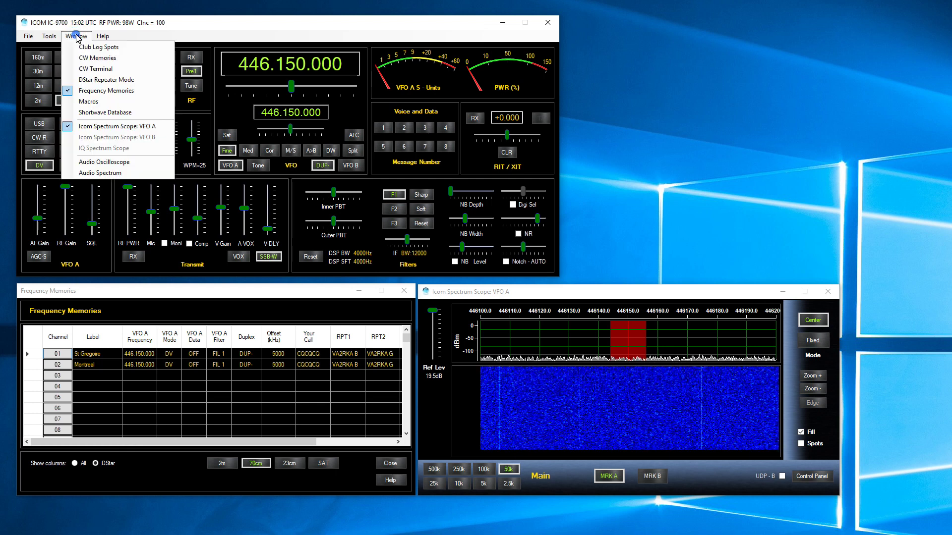
click(96, 80)
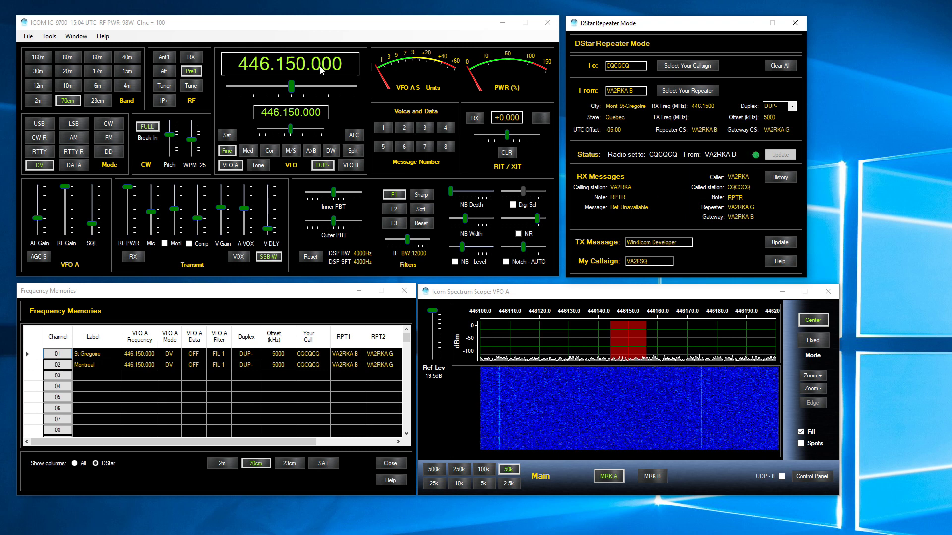
Step: Shift VFO A to 446.149.000 and back to 446.150.000, and update the radio's DStar repeater connection
click(296, 65)
scroll(296, 64, down, 1)
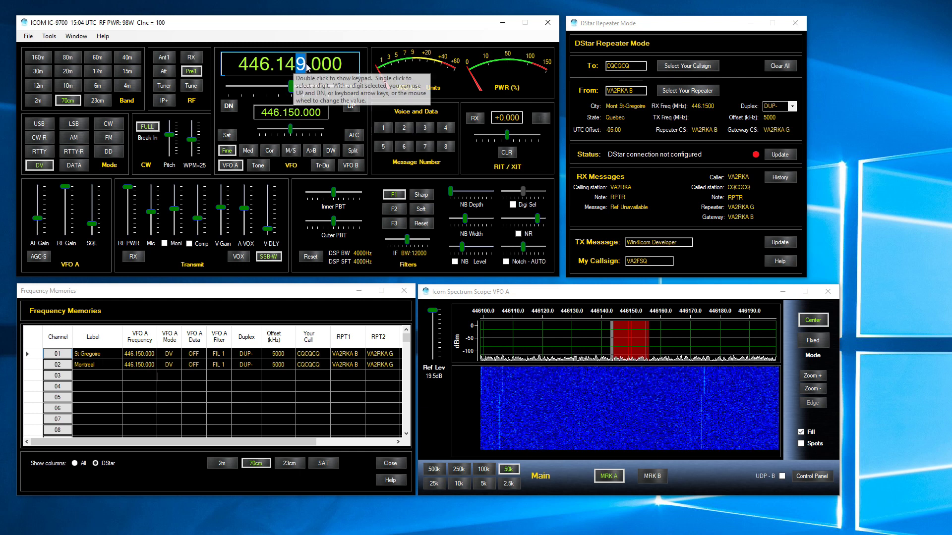
scroll(302, 66, up, 1)
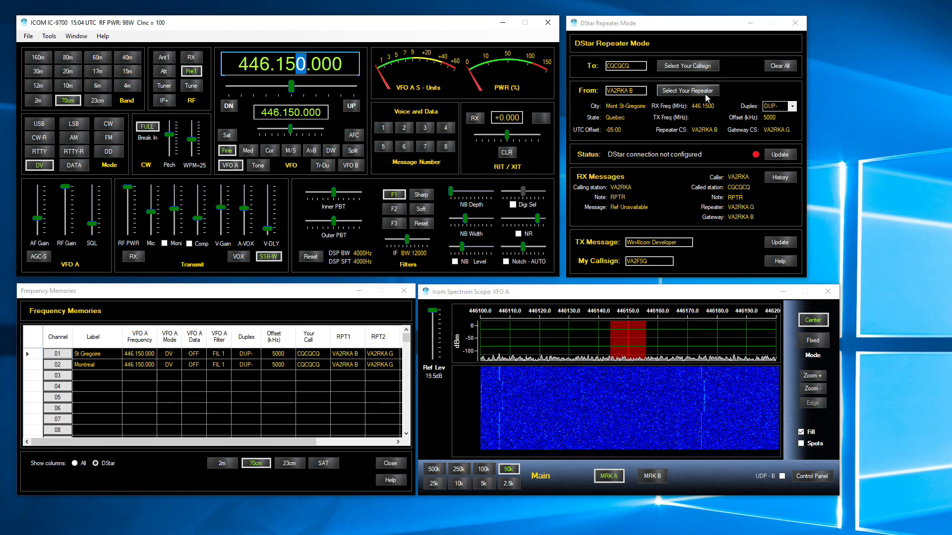
click(787, 157)
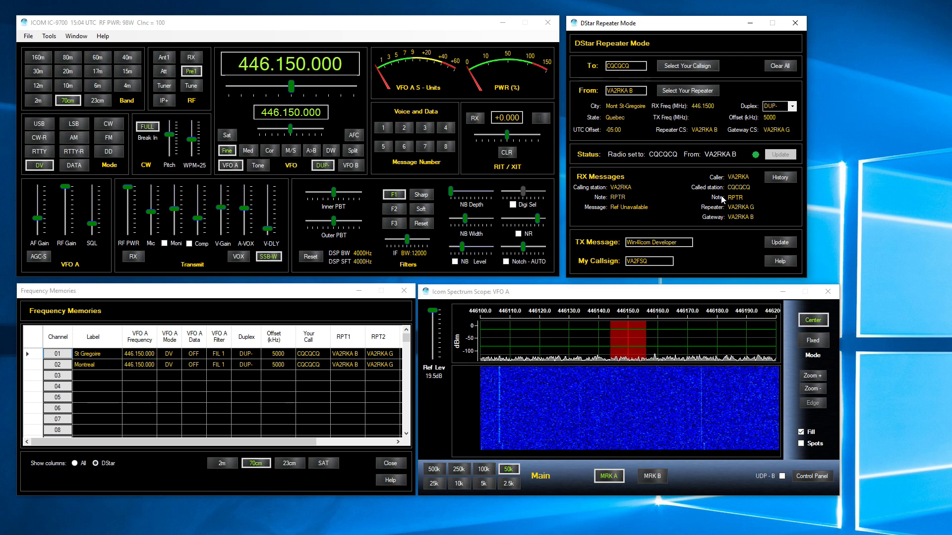
click(718, 249)
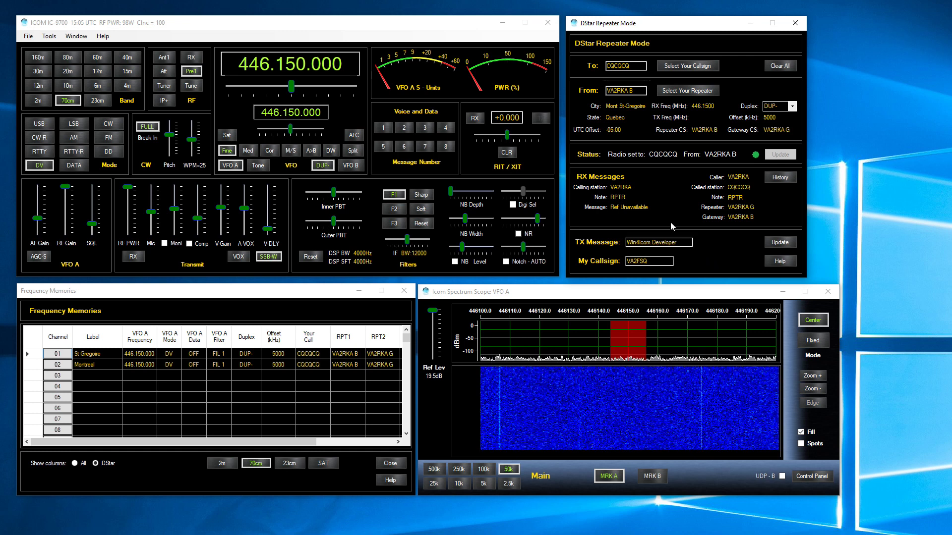
mouse_move(682, 245)
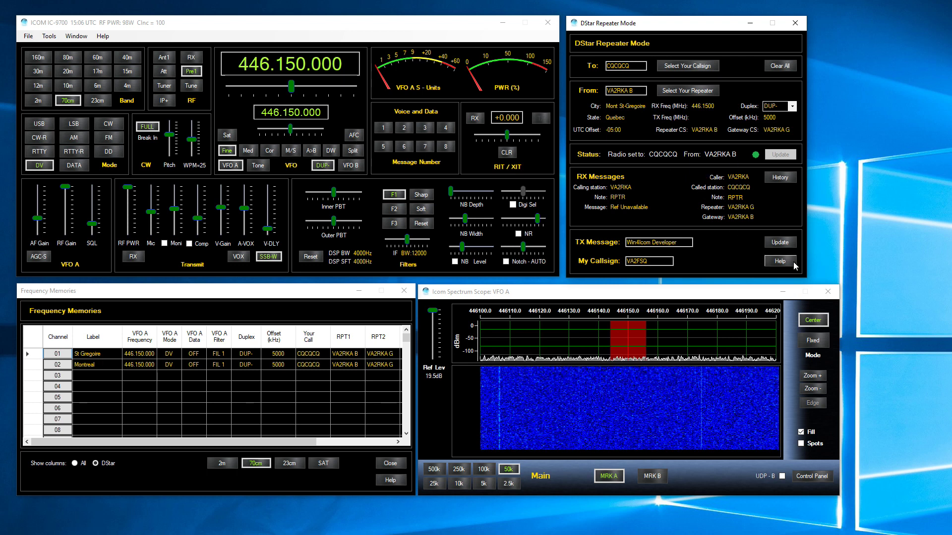
Step: Open the DStar Repeater Mode help document and skim its setup instructions
click(780, 264)
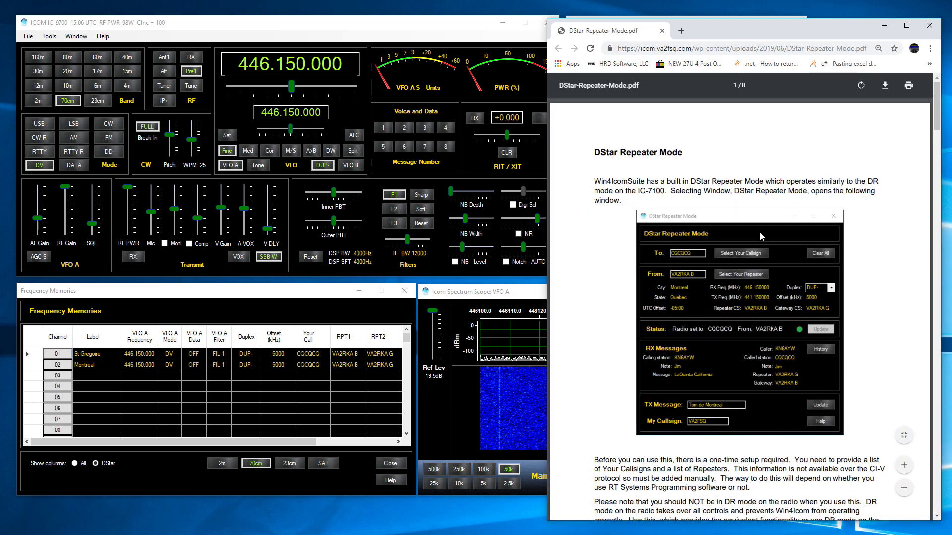
scroll(746, 274, down, 20)
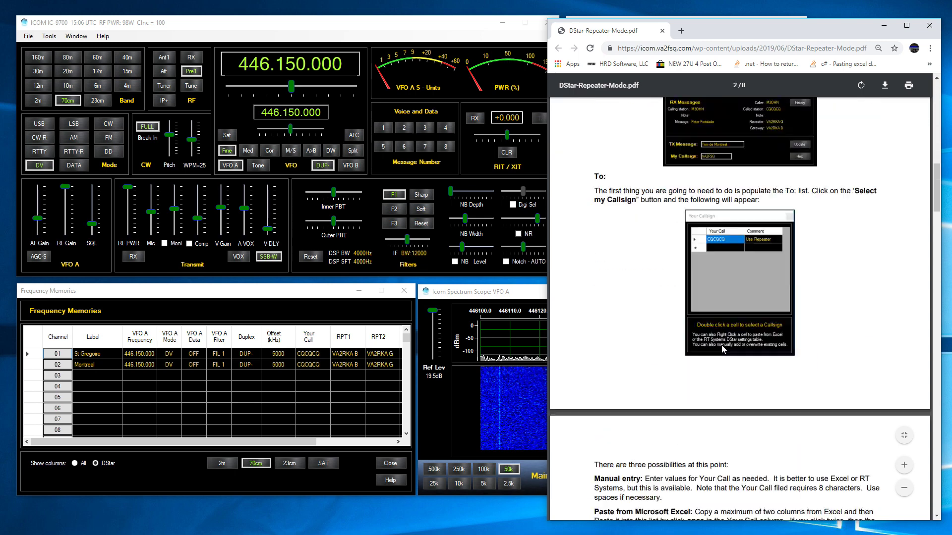
scroll(735, 356, down, 20)
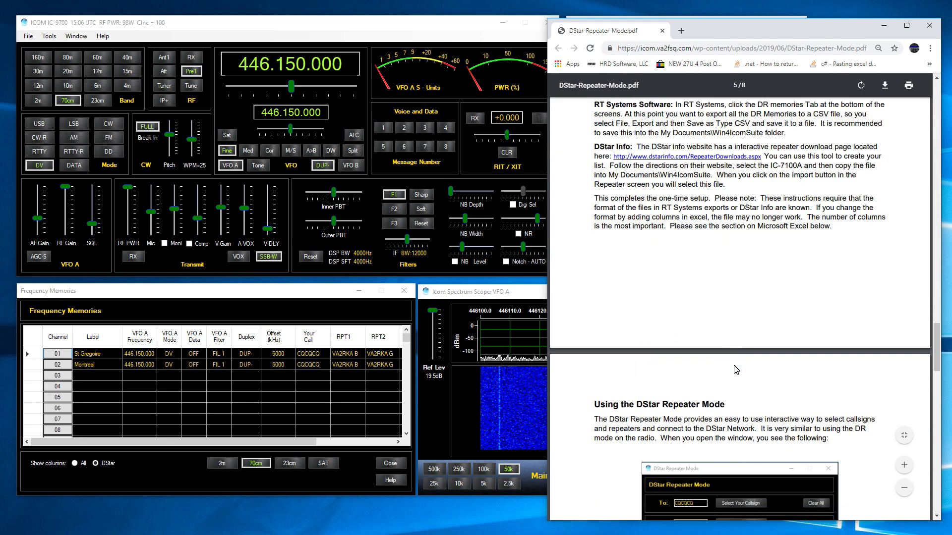
scroll(737, 381, up, 20)
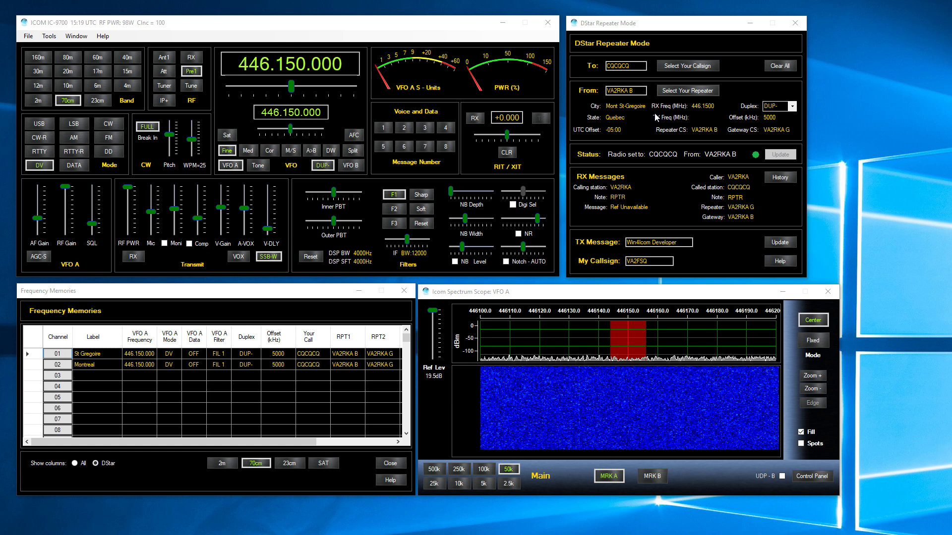
Step: Open the repeater selection list from DStar Repeater Mode and dismiss the notice about importing repeaters
click(681, 92)
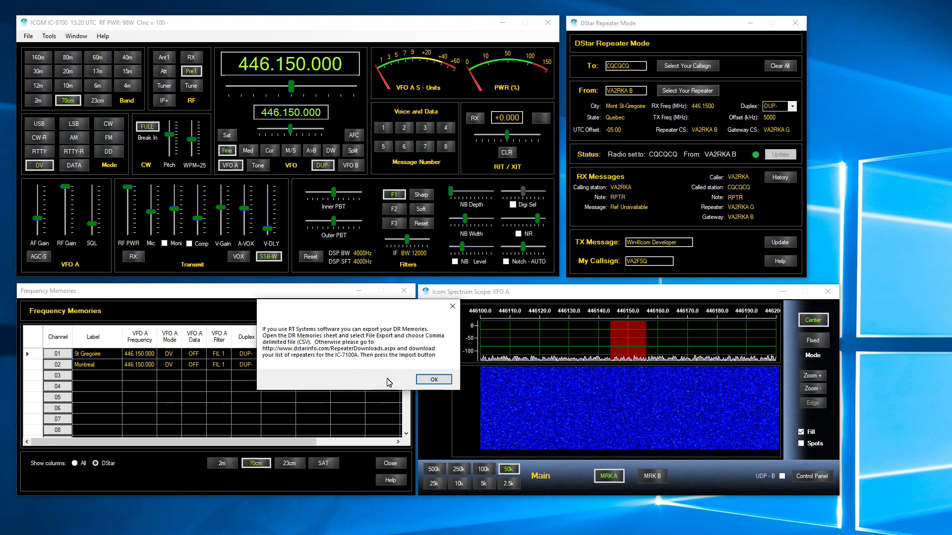
click(432, 380)
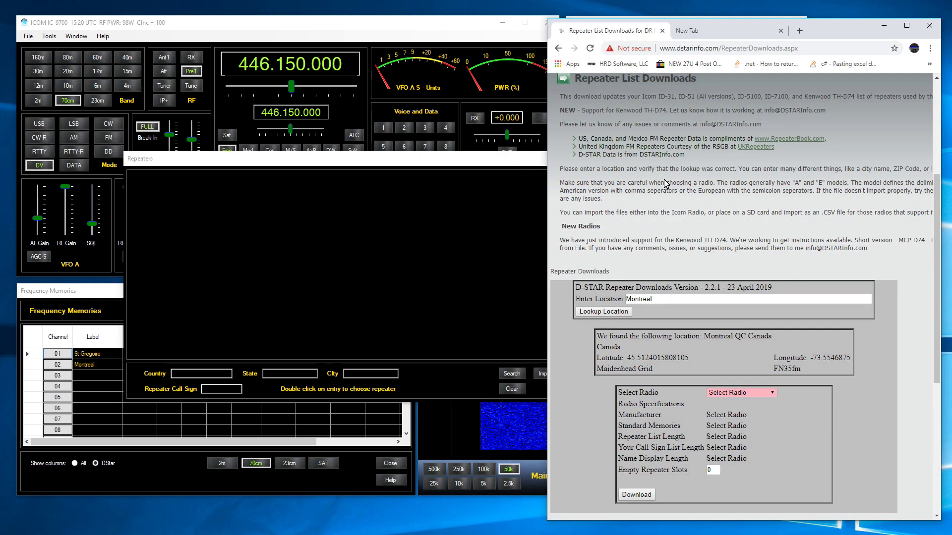
Step: On the dstarinfo.com Repeater List Downloads page, look up the location Montreal
scroll(645, 198, up, 2)
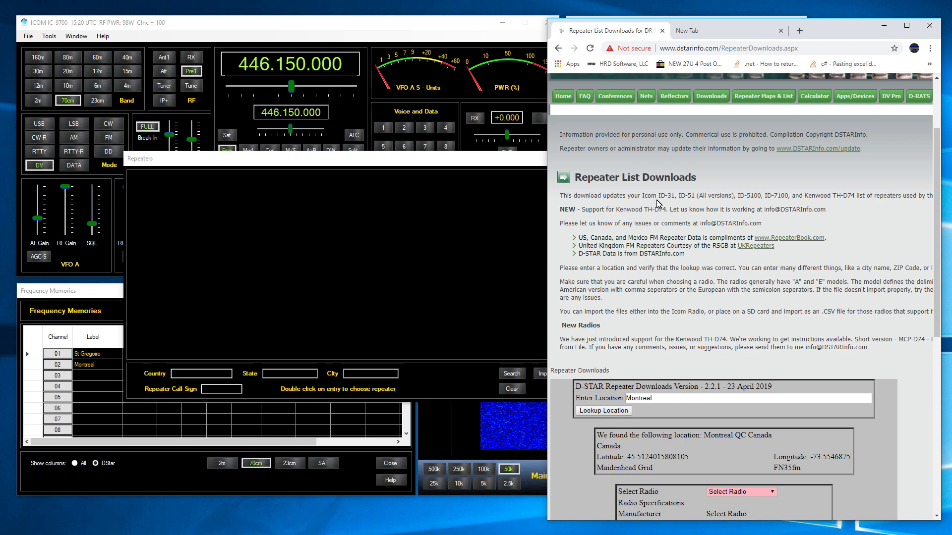
scroll(657, 209, down, 2)
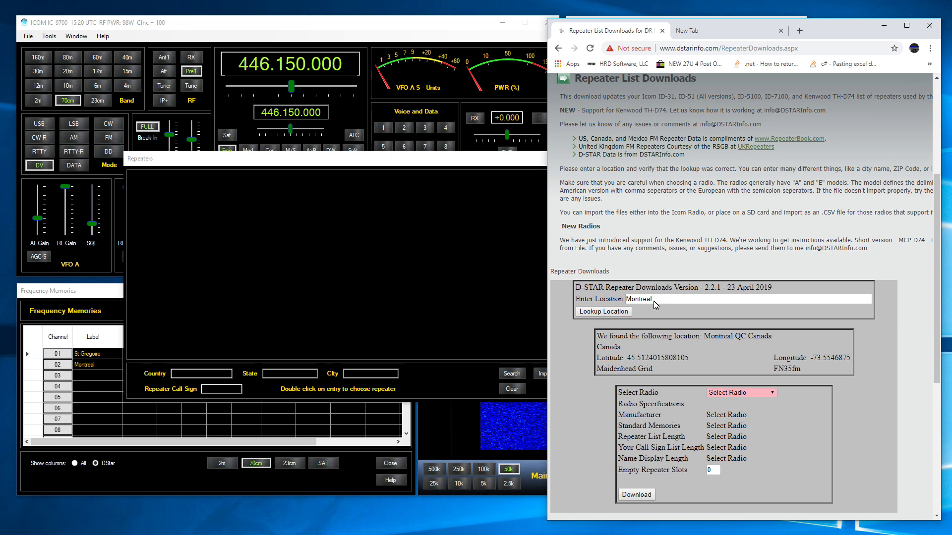
click(619, 312)
scroll(721, 194, down, 1)
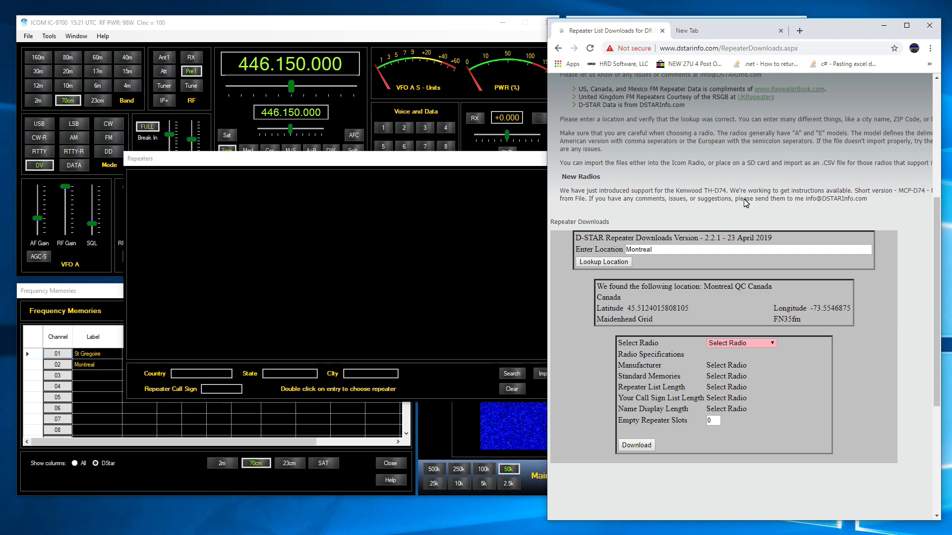
Step: Download the D-STAR repeater list for the IC-7100A radio and close the browser
click(771, 344)
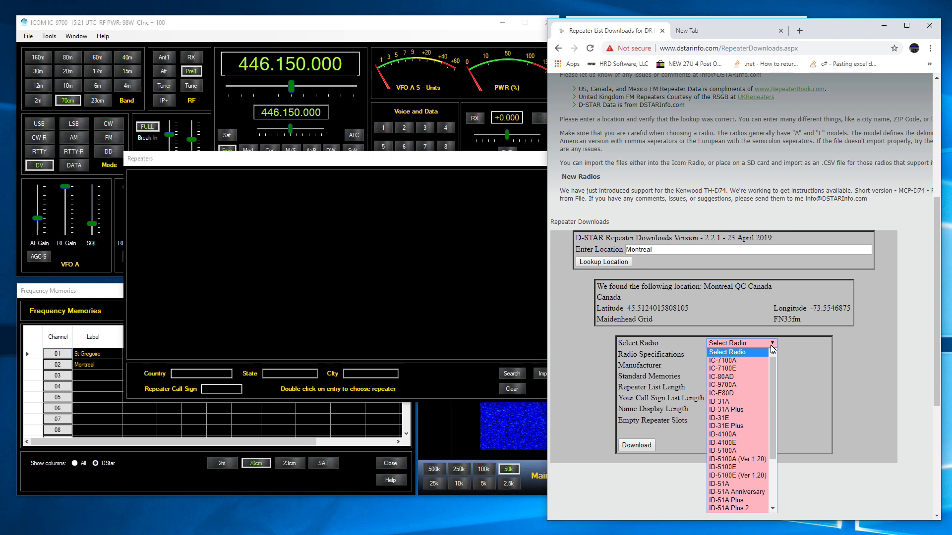
click(740, 360)
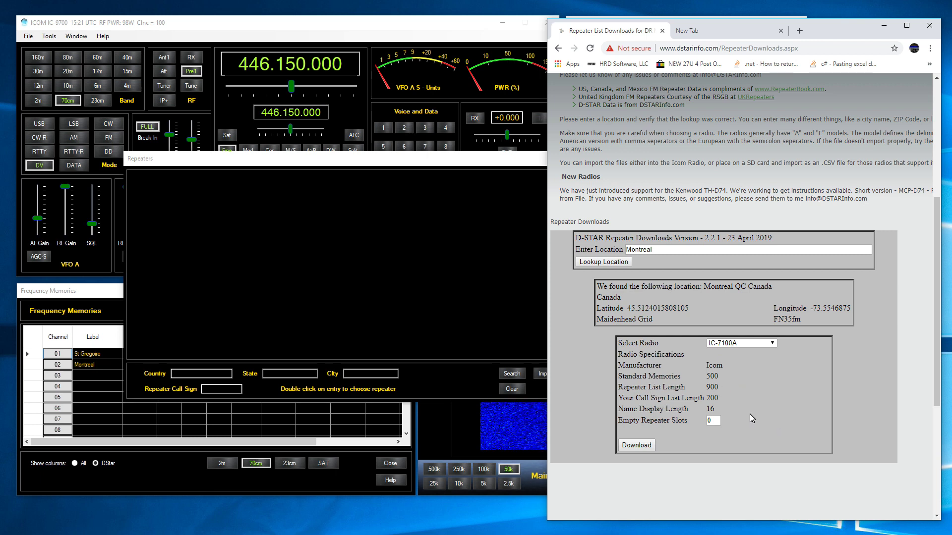
click(637, 446)
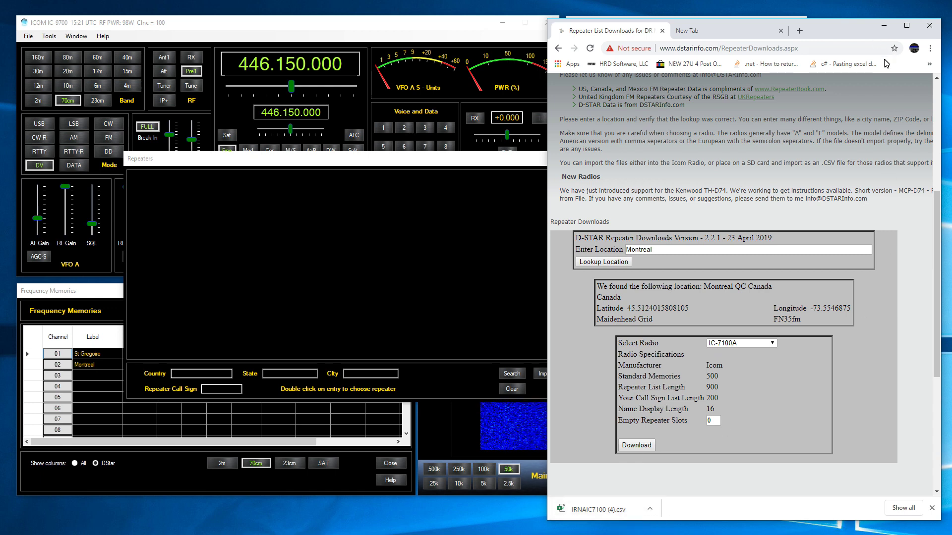
click(929, 26)
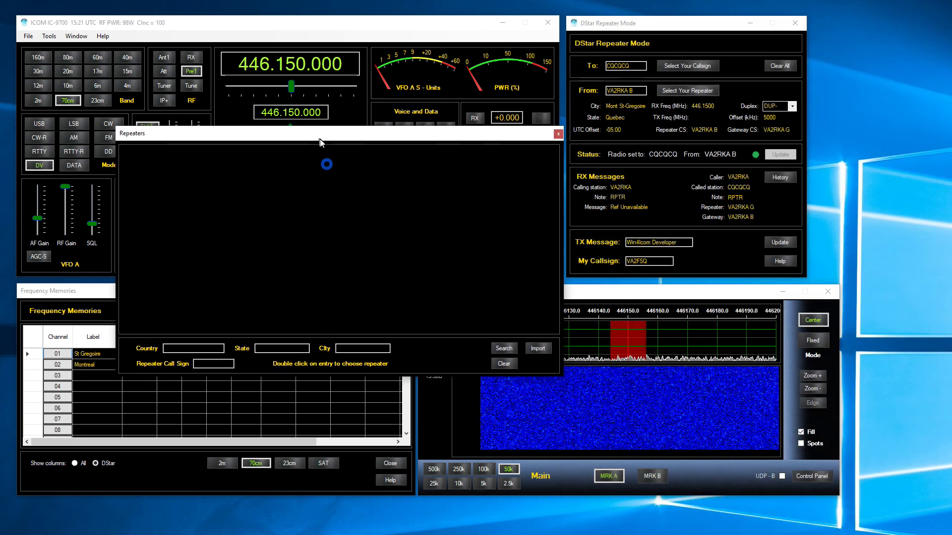
Step: Import the downloaded repeater list CSV from the Downloads folder into the Repeaters window
click(534, 347)
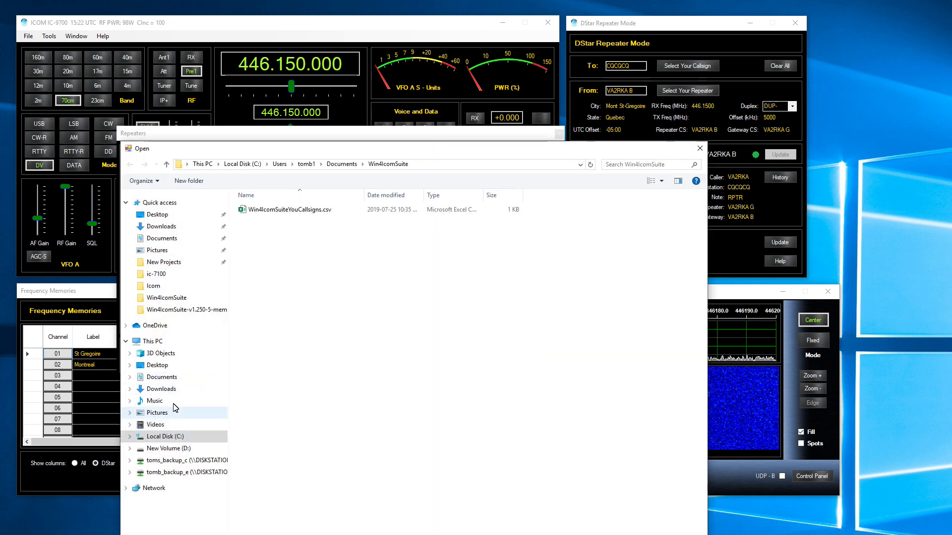
click(162, 226)
double_click(271, 210)
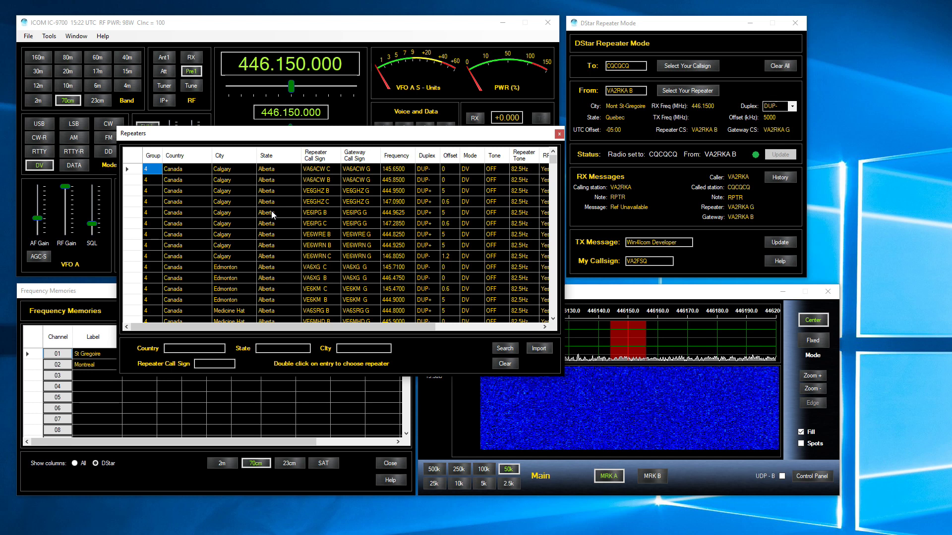
Step: Search the repeaters for the state "quebec" and choose the Mont St-Gregoire repeater on 446.1500
drag(330, 135, 454, 147)
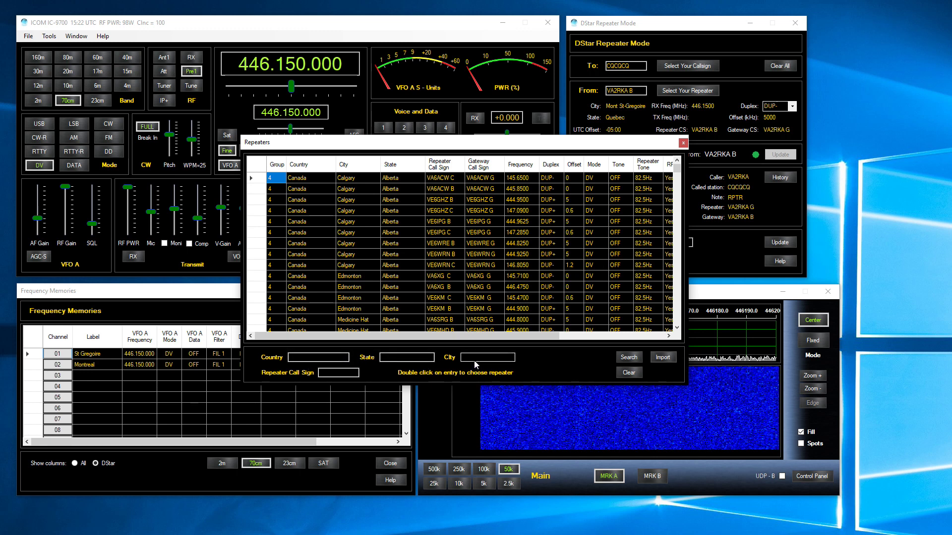
click(420, 357)
text(qudbec)
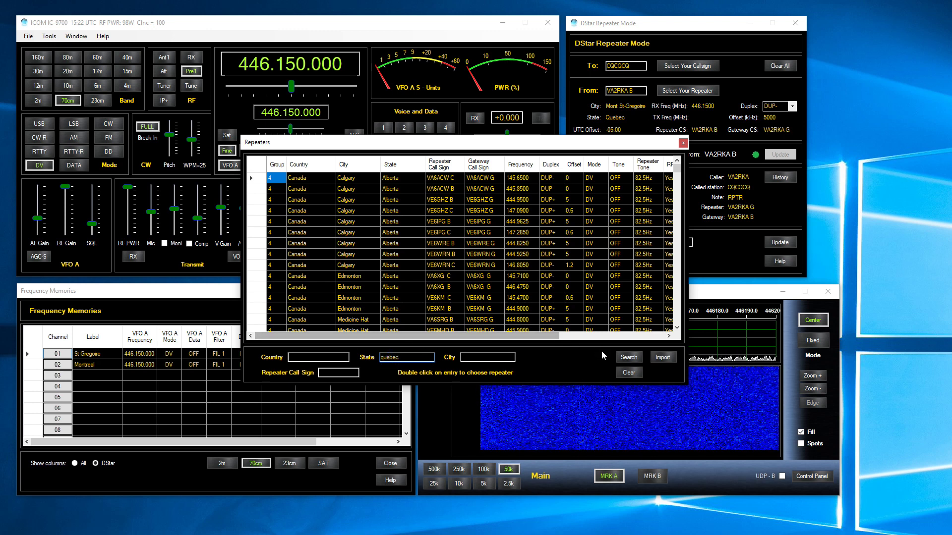
click(619, 359)
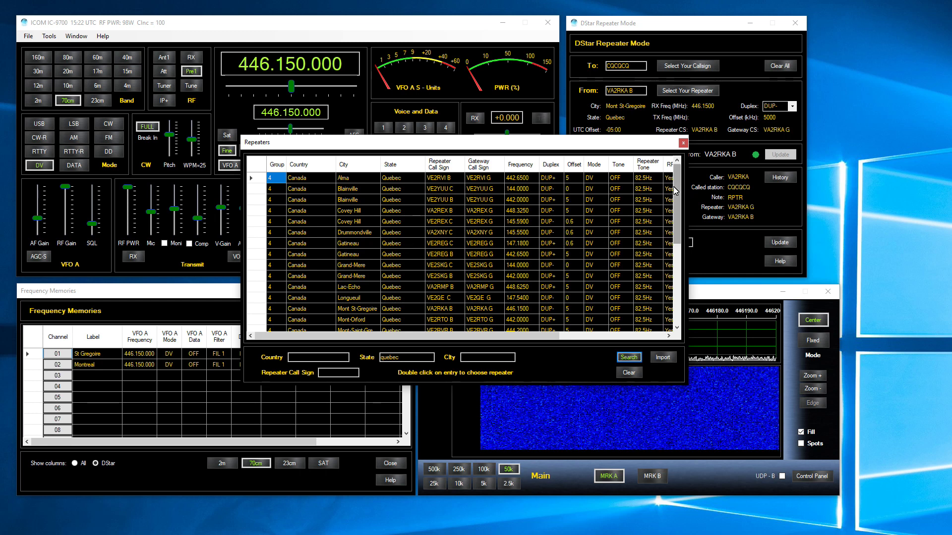
mouse_move(677, 184)
mouse_down()
mouse_move(670, 279)
mouse_move(680, 184)
mouse_up()
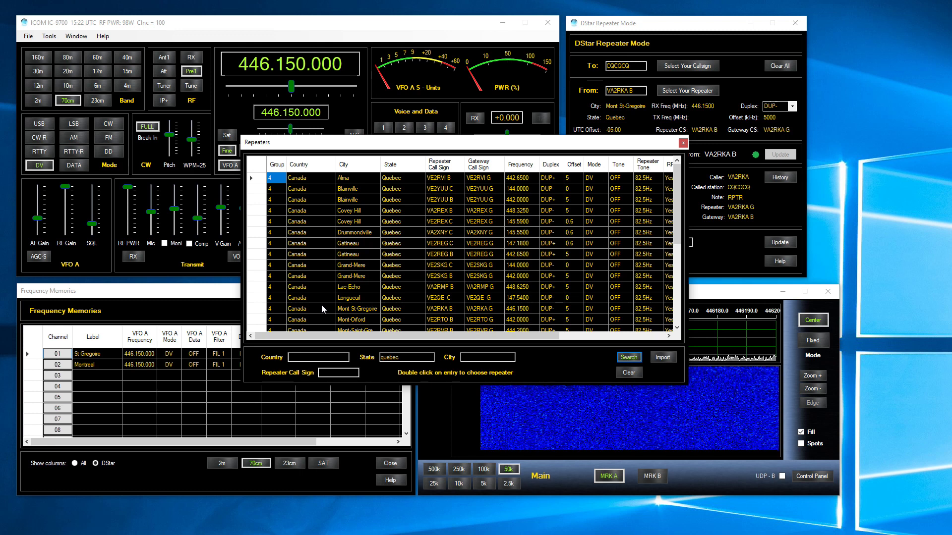
double_click(362, 309)
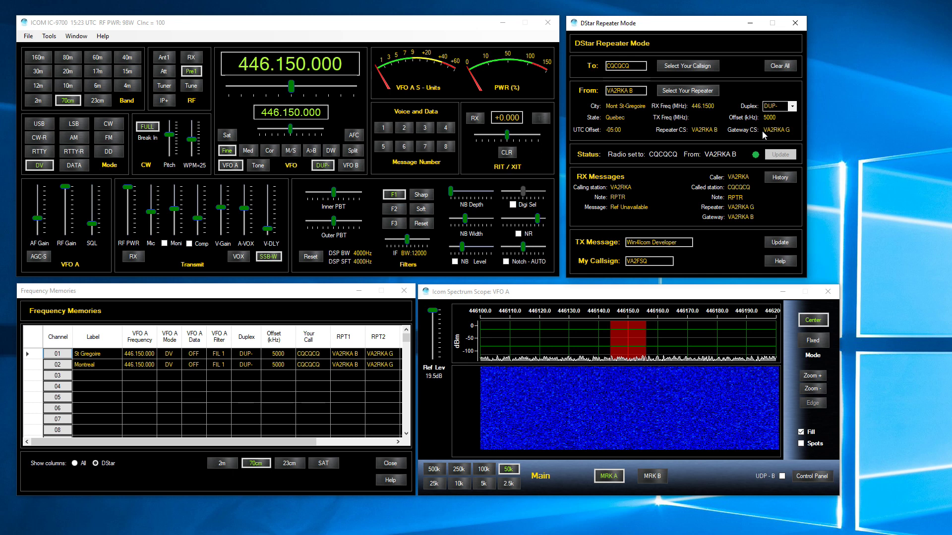
Step: Reopen the repeater list, look through the Quebec entries and close it without choosing another one
click(701, 93)
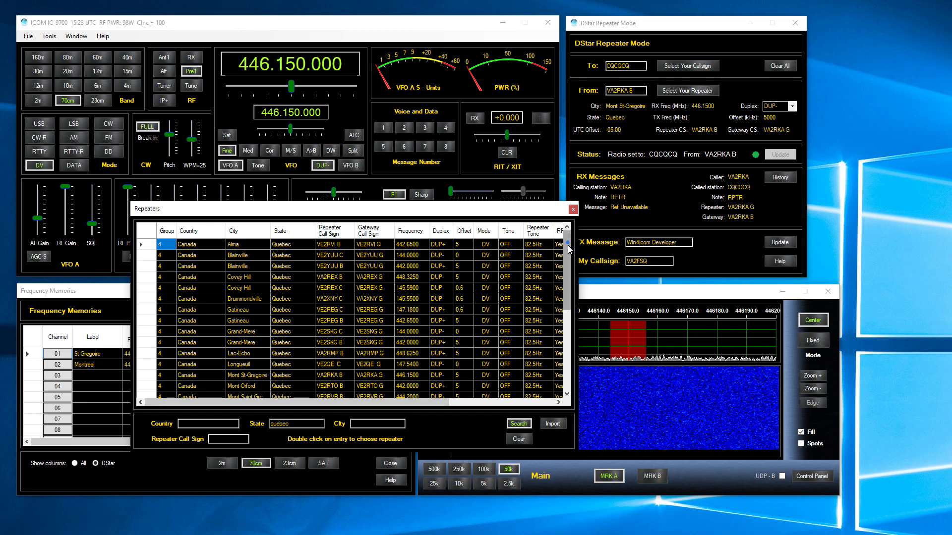
scroll(570, 242, down, 7)
drag(566, 341, 575, 267)
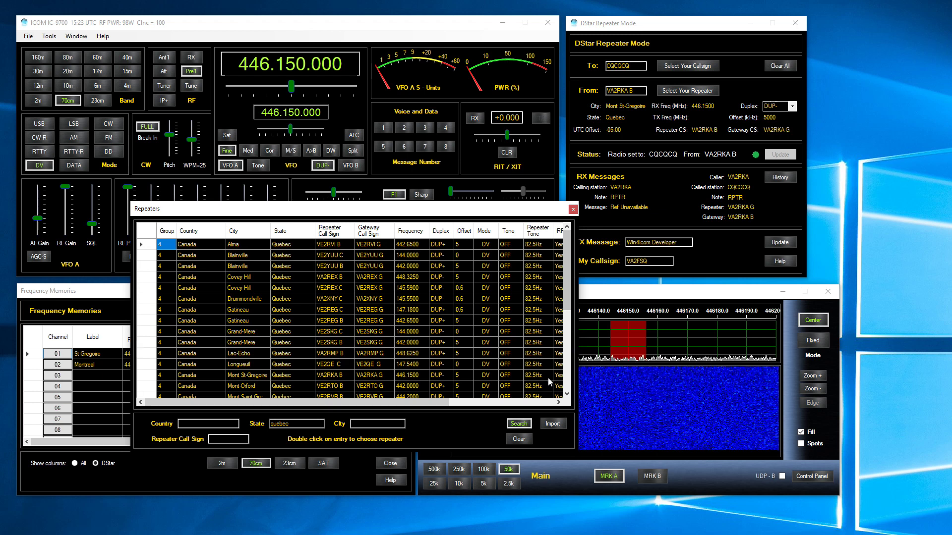
click(573, 210)
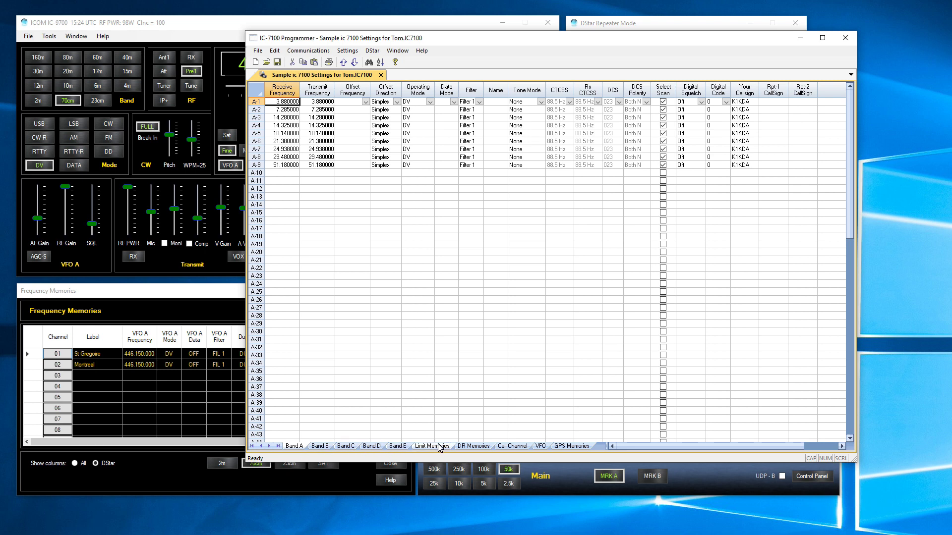
Step: Review the DR Memories in the IC-7100 Programmer and start exporting them to the Downloads folder under the name demo-list
click(473, 447)
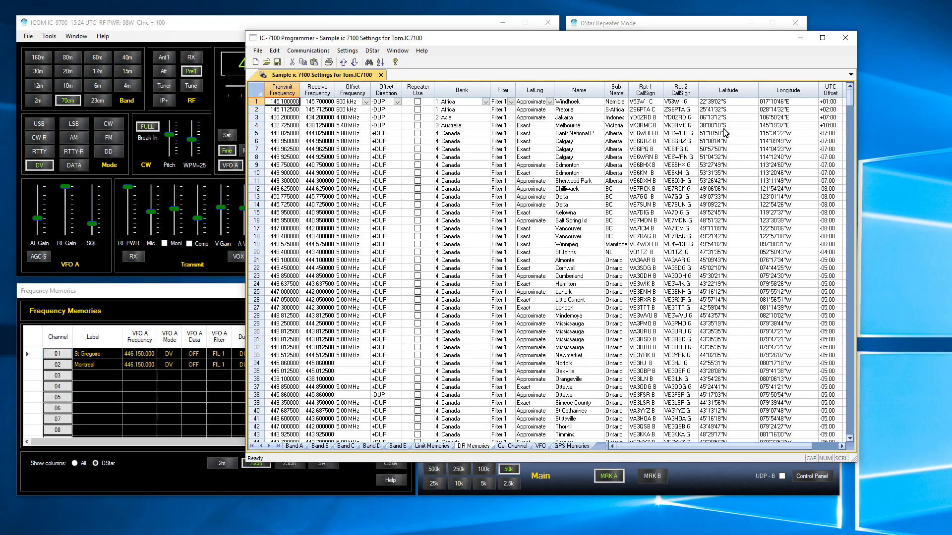
scroll(620, 297, down, 20)
scroll(621, 350, down, 20)
scroll(624, 354, down, 20)
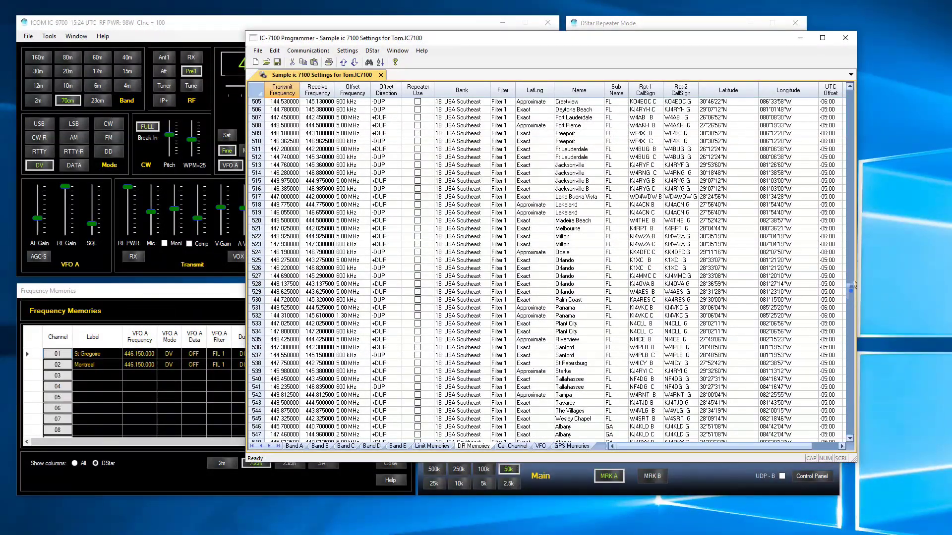
drag(850, 291, 856, 87)
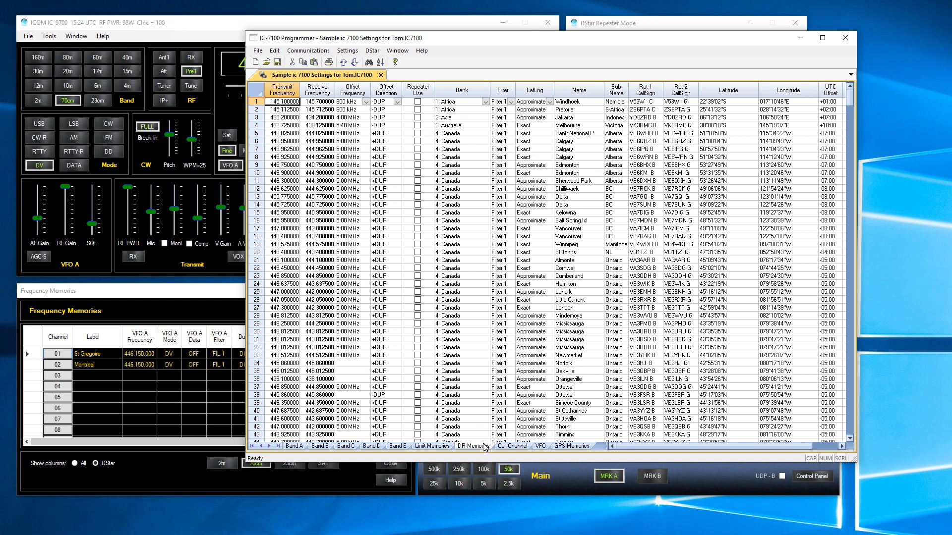
click(257, 51)
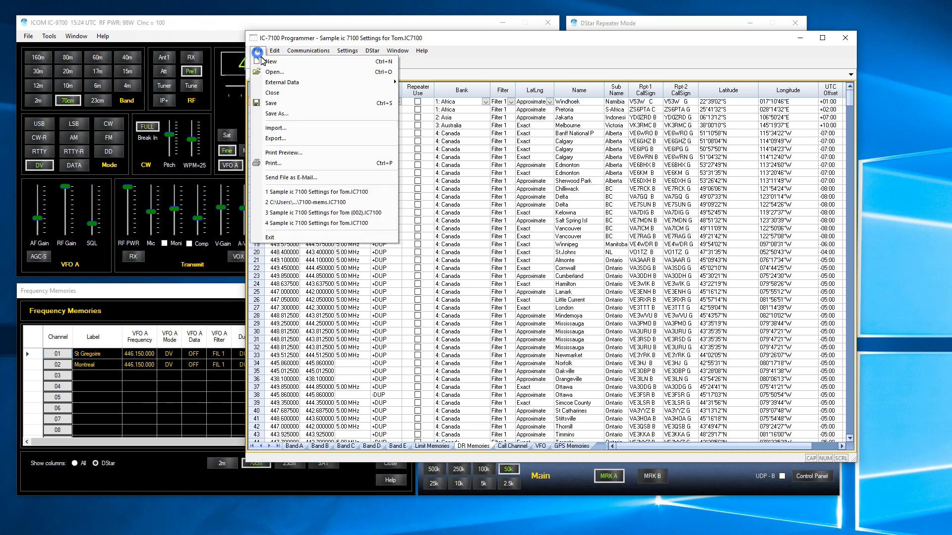
click(282, 140)
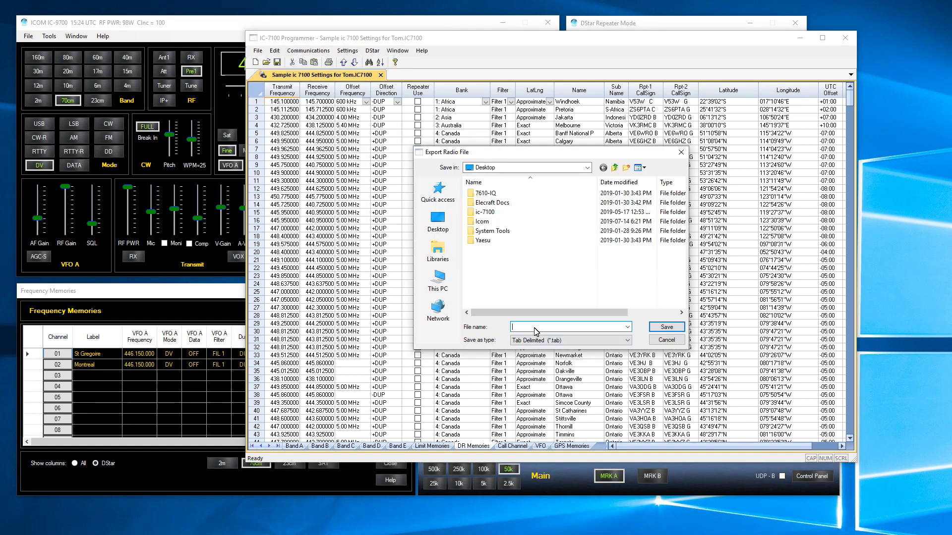
text(demo-list)
click(586, 170)
click(586, 171)
click(586, 171)
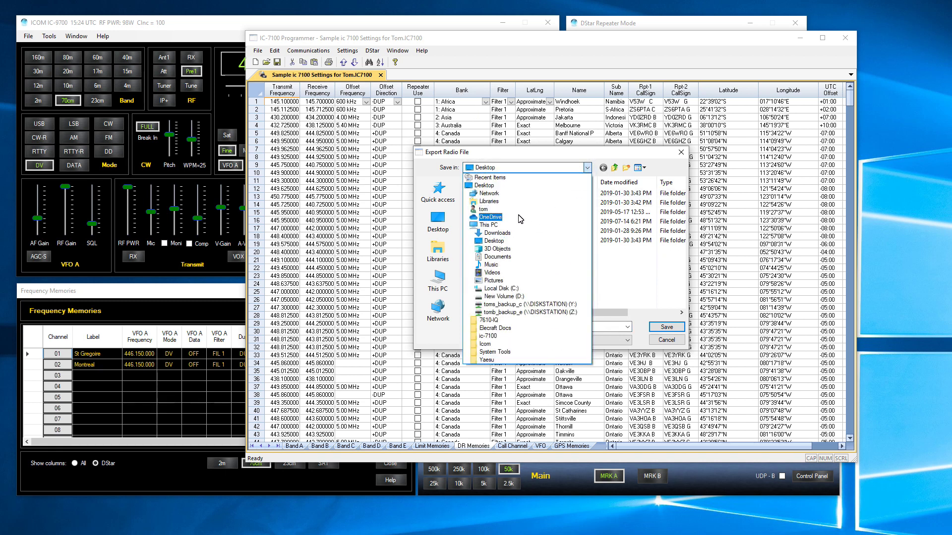
click(497, 233)
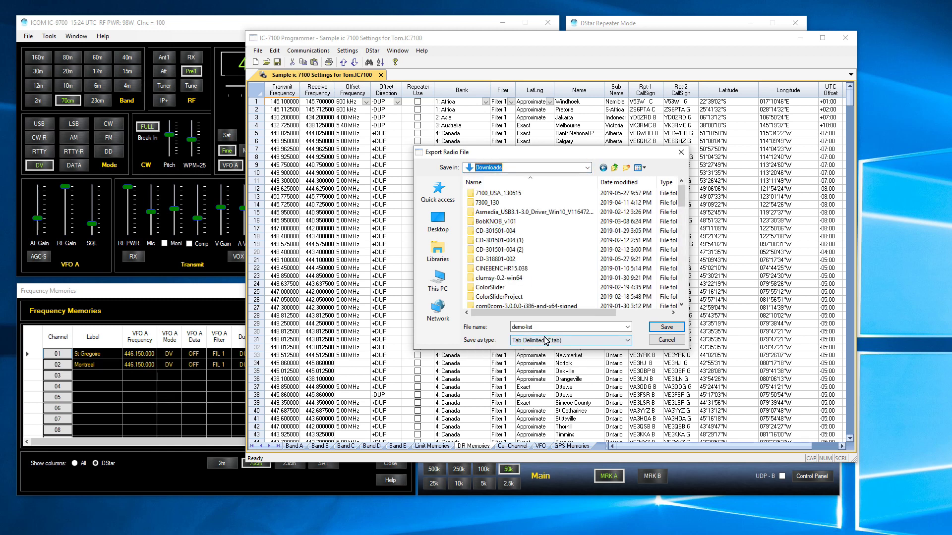
Step: Save the export in Comma Delimited (*.csv) format and close the IC-7100 Programmer
click(626, 342)
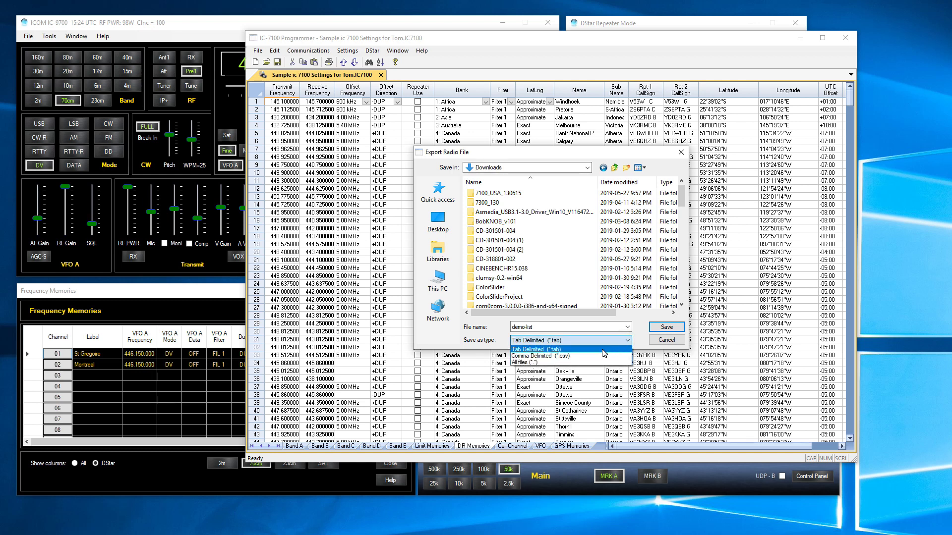
click(588, 362)
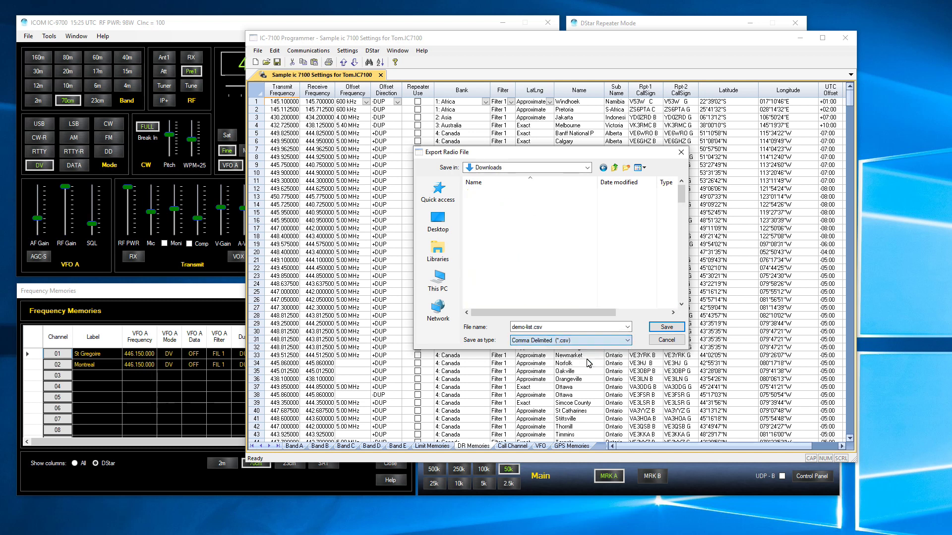
click(666, 329)
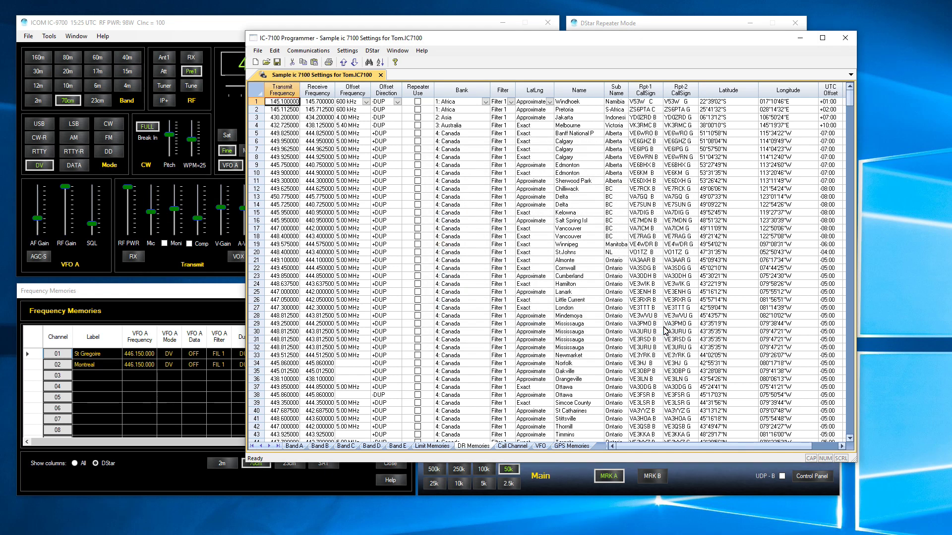
click(840, 39)
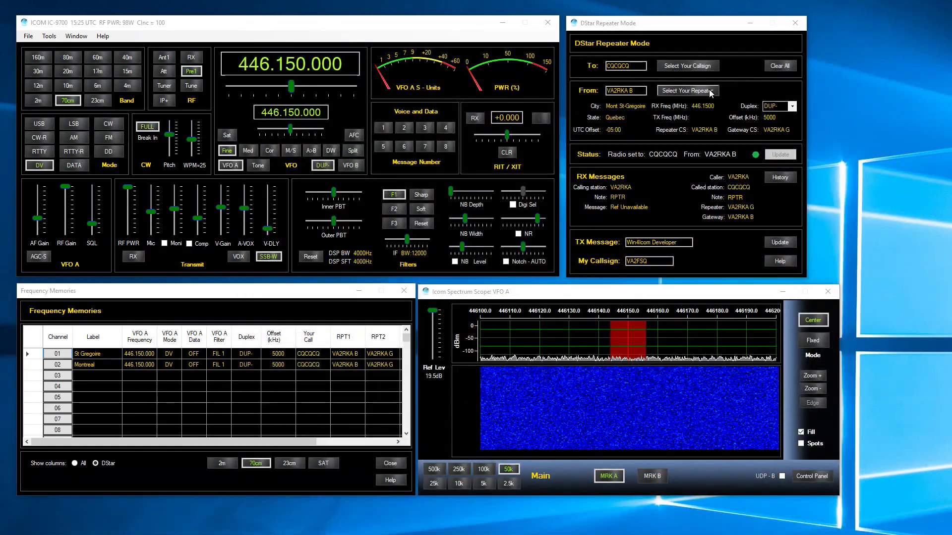
Step: Import demo-list.csv from Downloads into the Repeaters window and search it for the state "quebec"
click(694, 90)
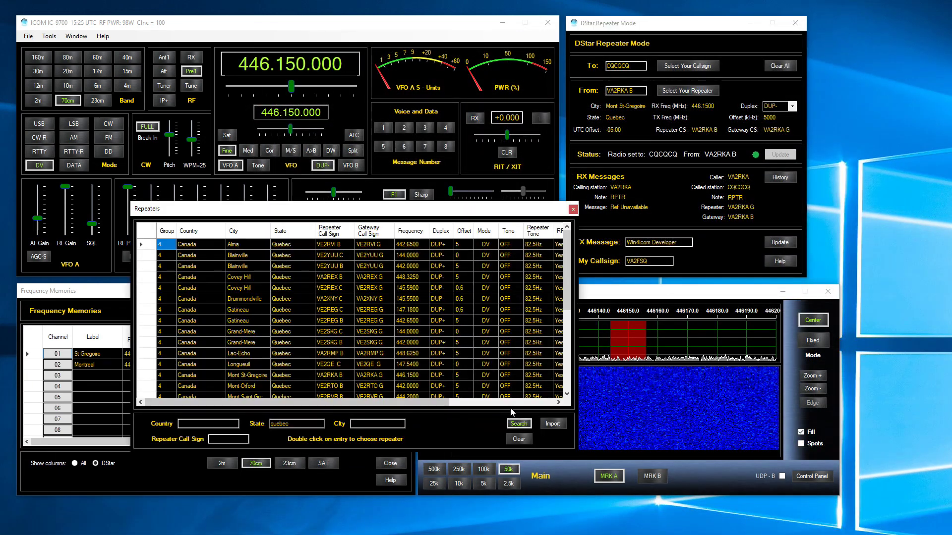
click(551, 424)
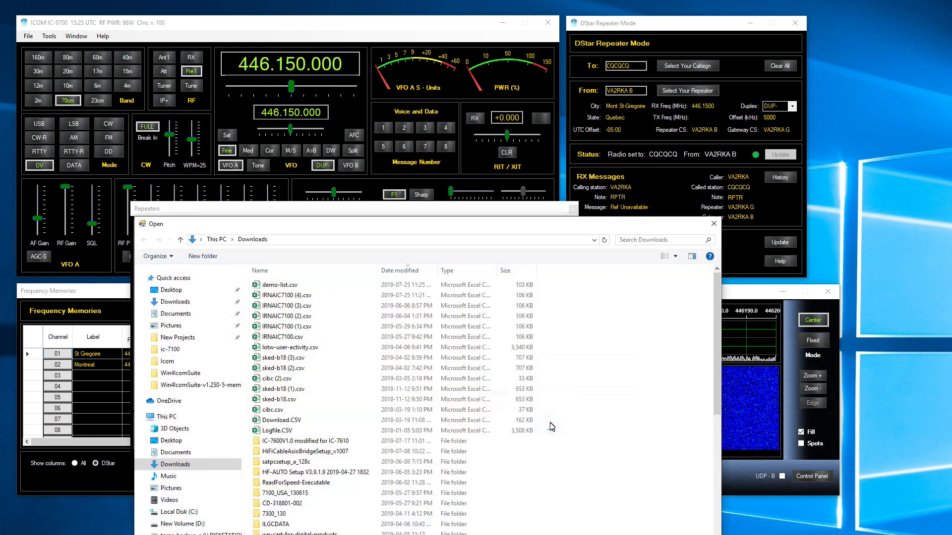
double_click(298, 286)
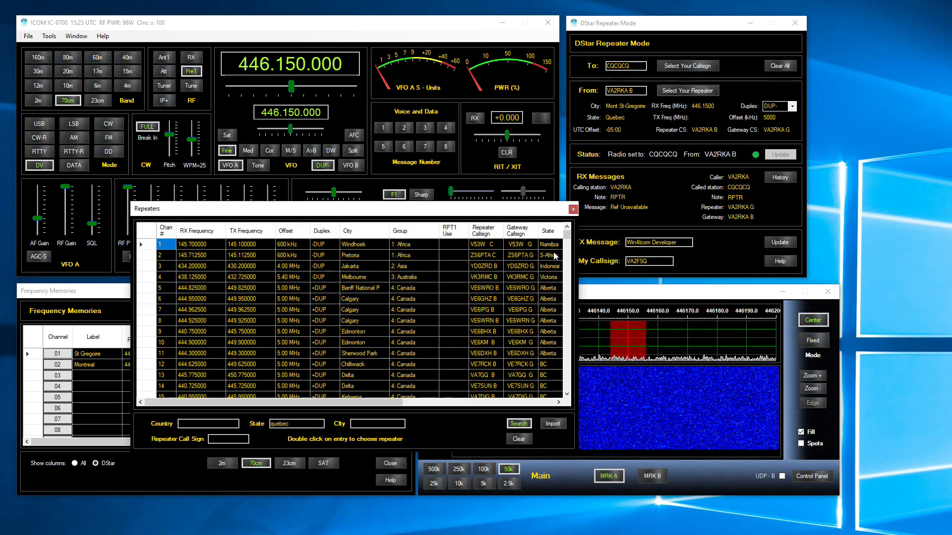
click(515, 424)
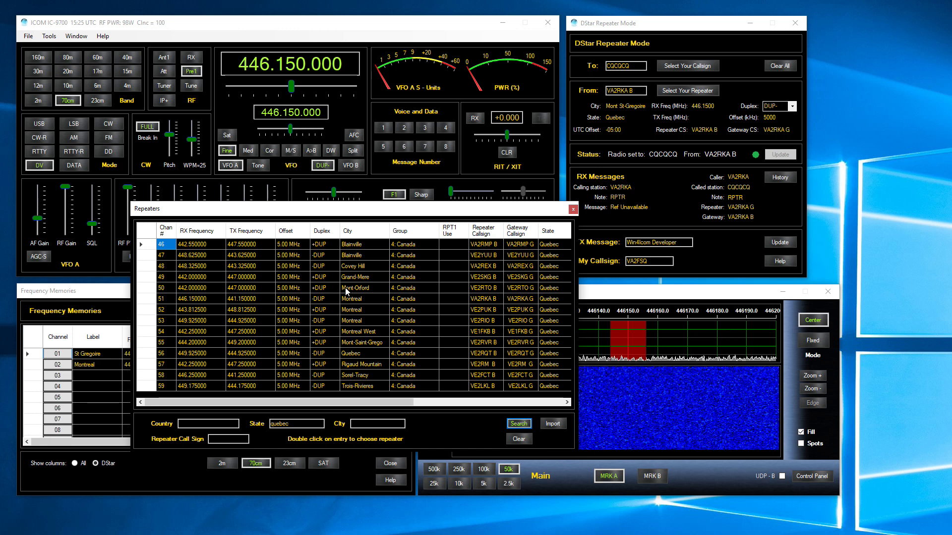
Step: Replace the state filter with a search for the city "montreal" and choose the Montreal repeater received on 446.150000
double_click(305, 424)
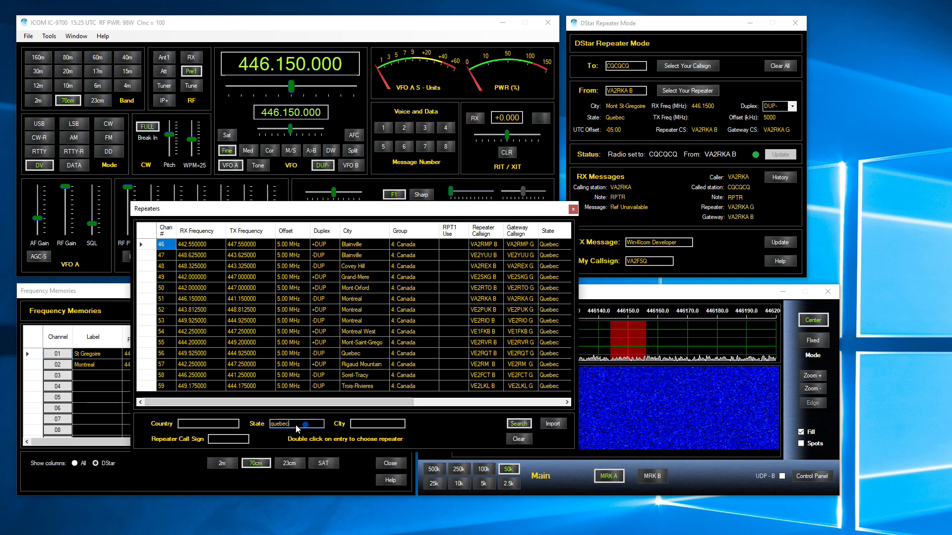
key(BackSpace)
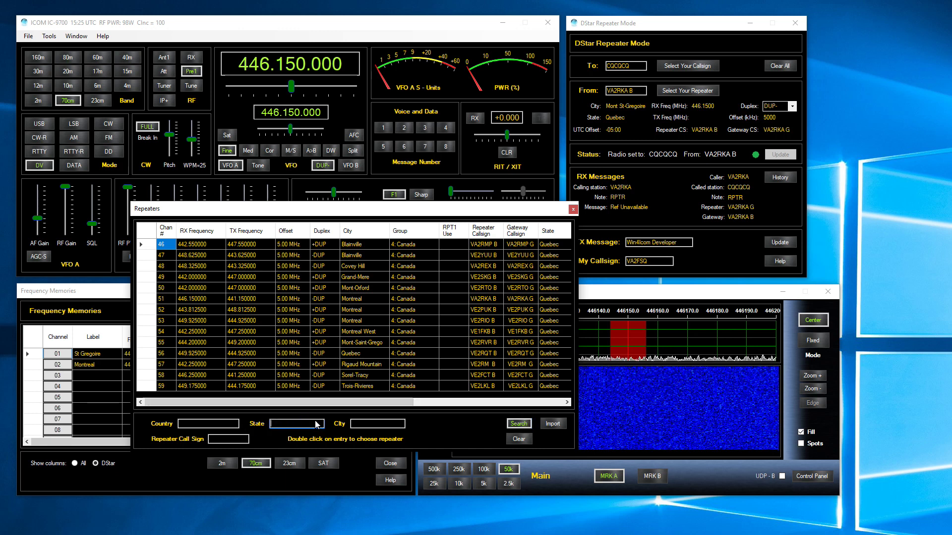
click(367, 425)
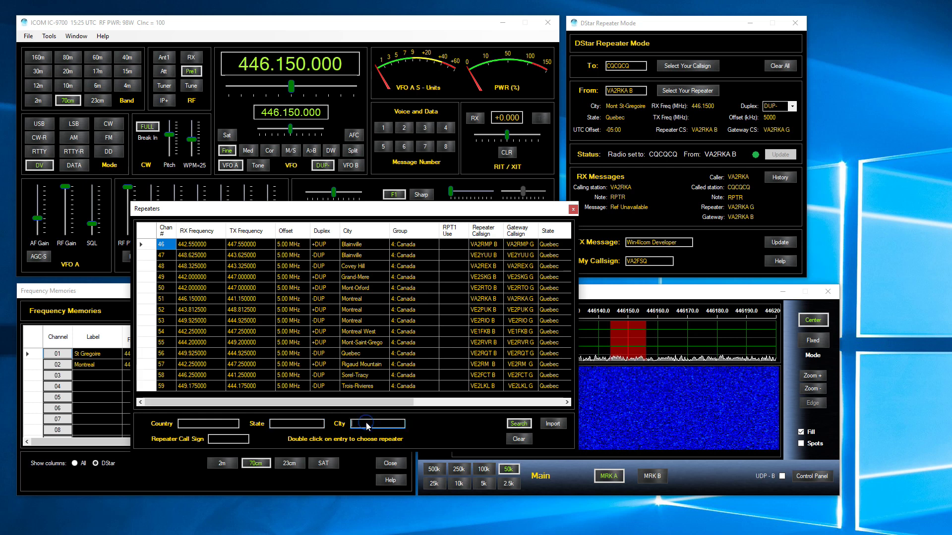
text(montreal)
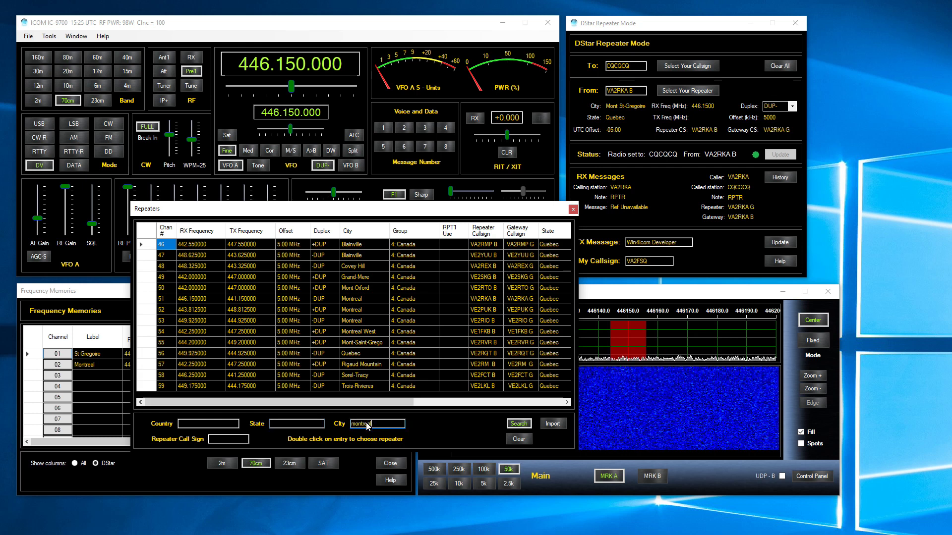
click(518, 423)
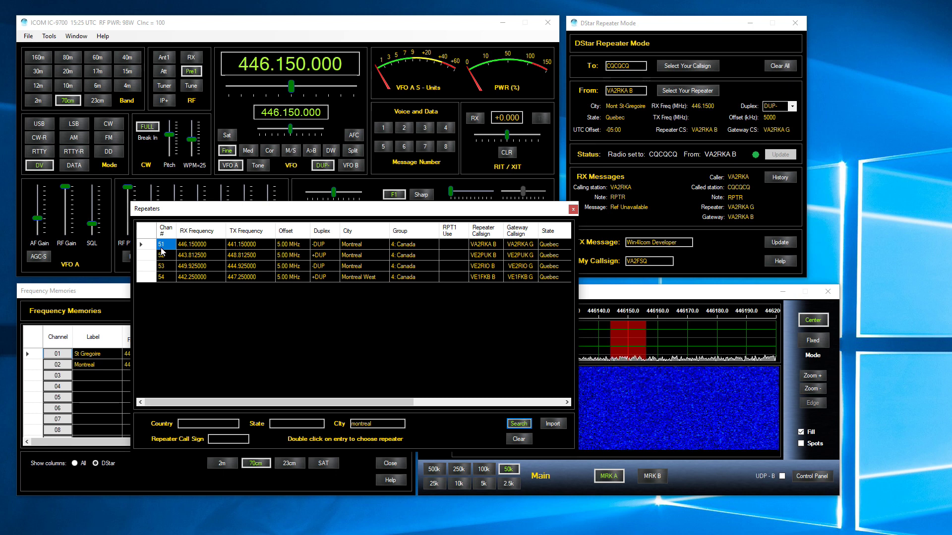
double_click(161, 248)
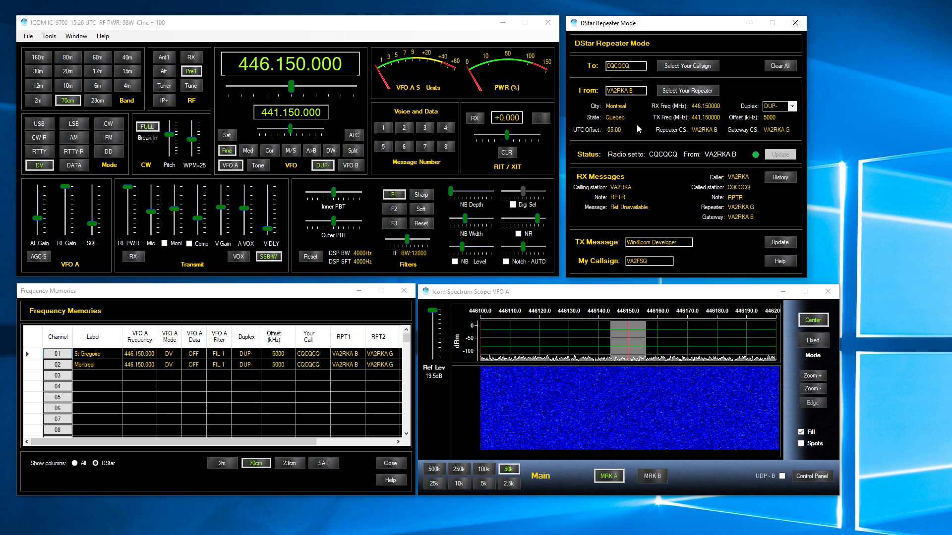
Step: Open the Your Callsign list and examine the Unlink Repeater and Repeater Status entries without choosing one
click(679, 69)
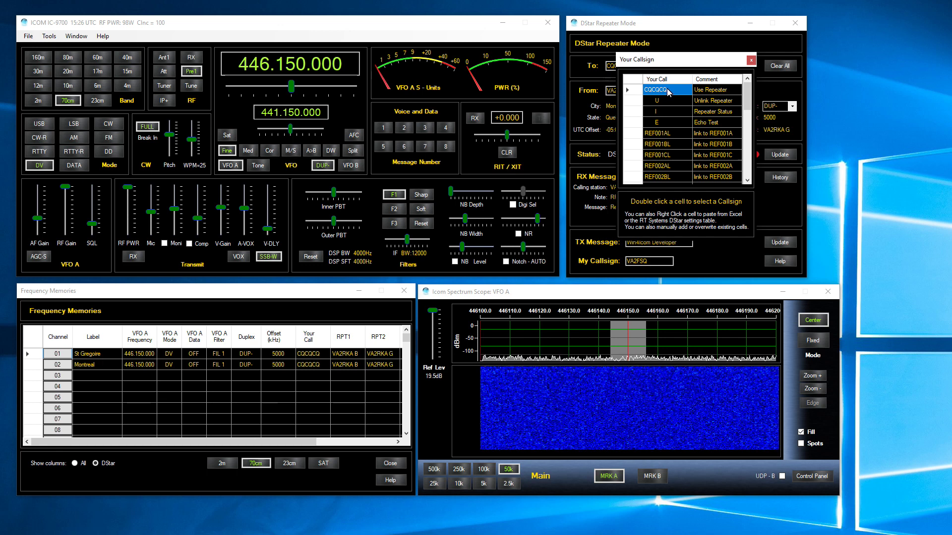
mouse_move(748, 93)
mouse_down()
mouse_move(750, 130)
mouse_move(753, 82)
mouse_up()
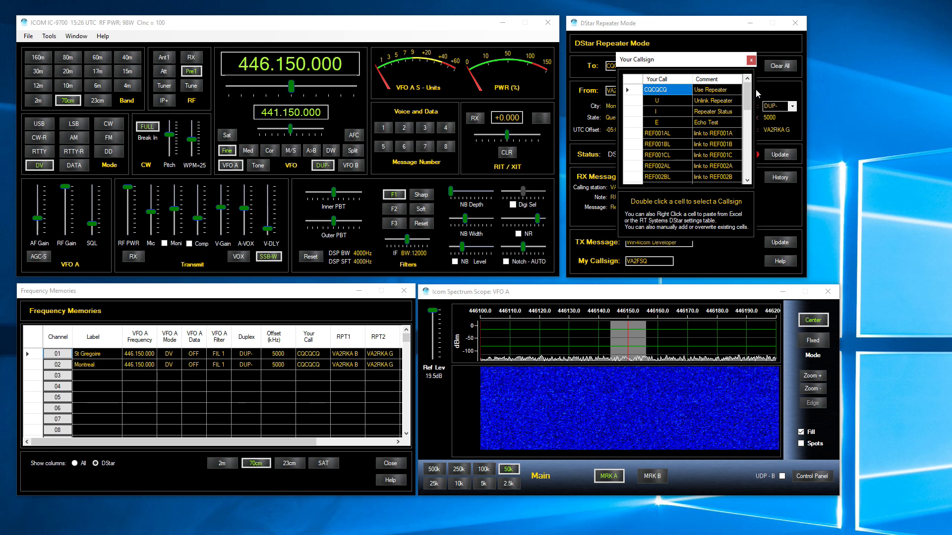
click(664, 102)
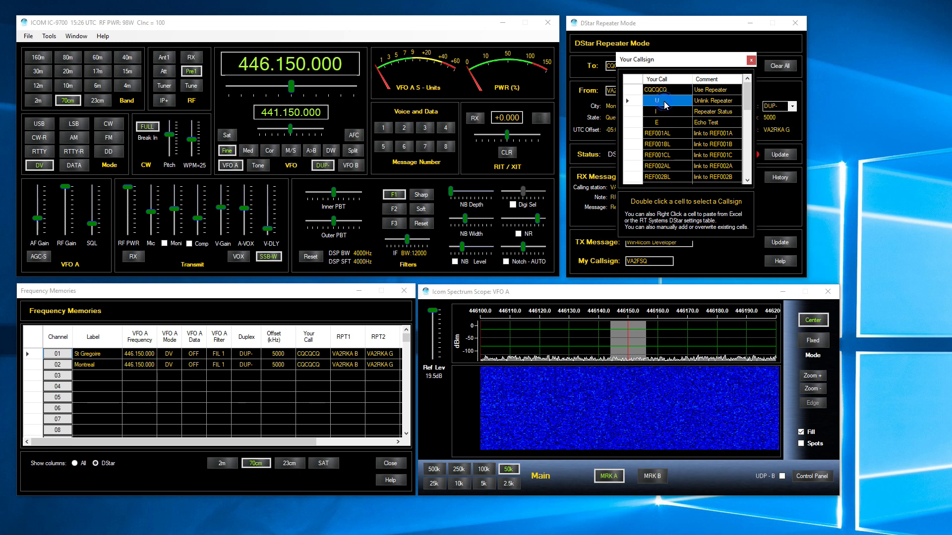
click(657, 113)
click(662, 102)
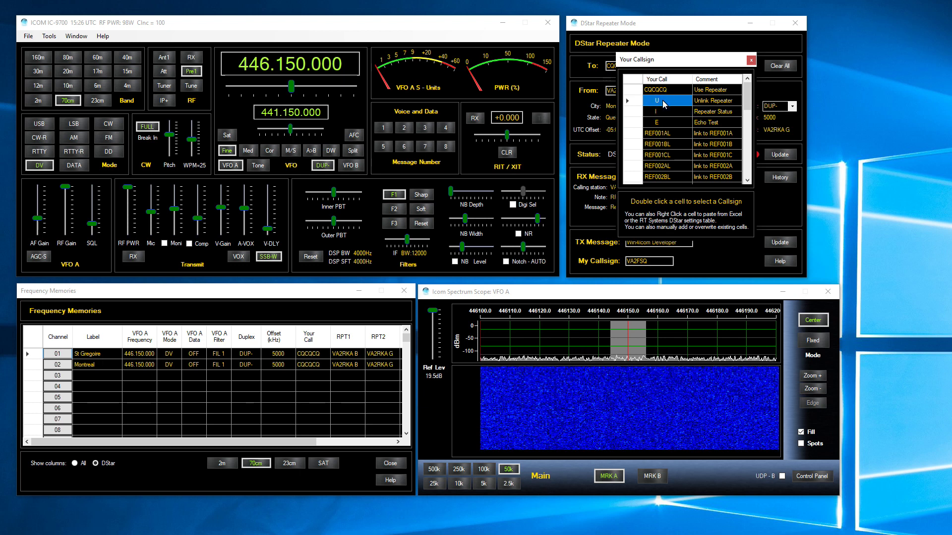
click(662, 100)
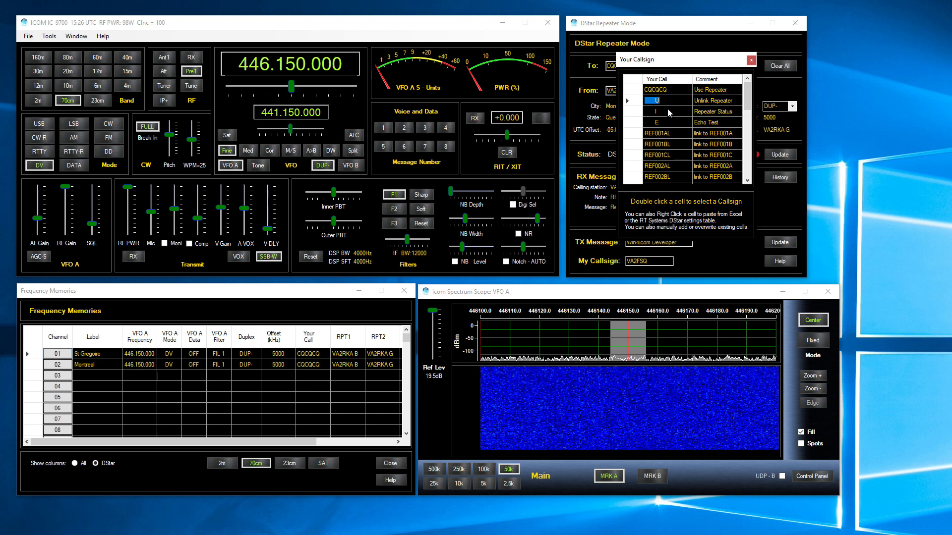
click(668, 111)
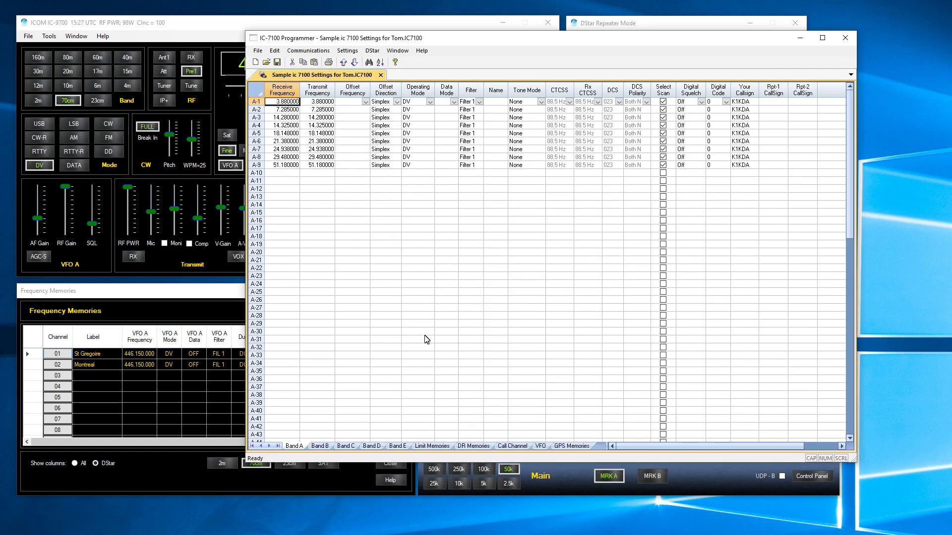
Step: Copy rows U02 to U29 of the Your Callsigns List from the IC-7100 Programmer's digital D-Star settings, and close the programmer
click(474, 446)
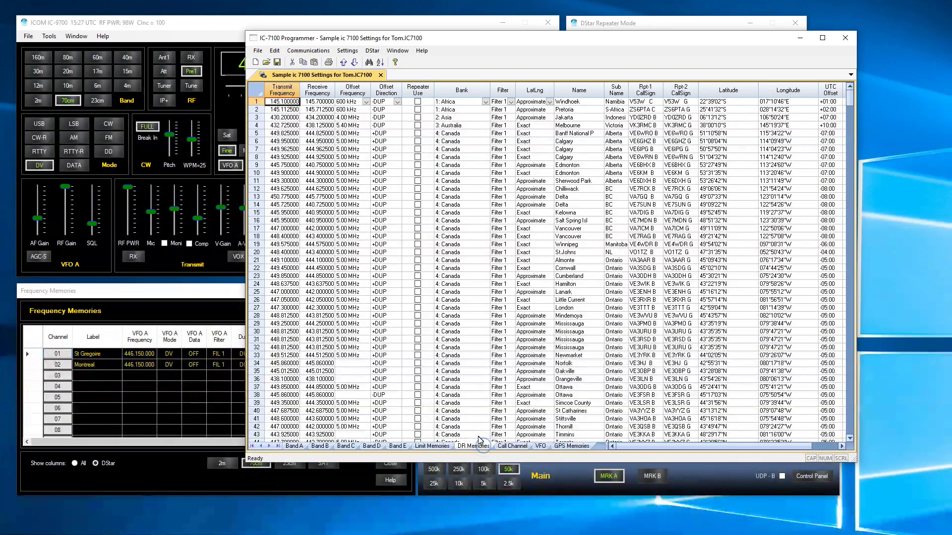
click(373, 51)
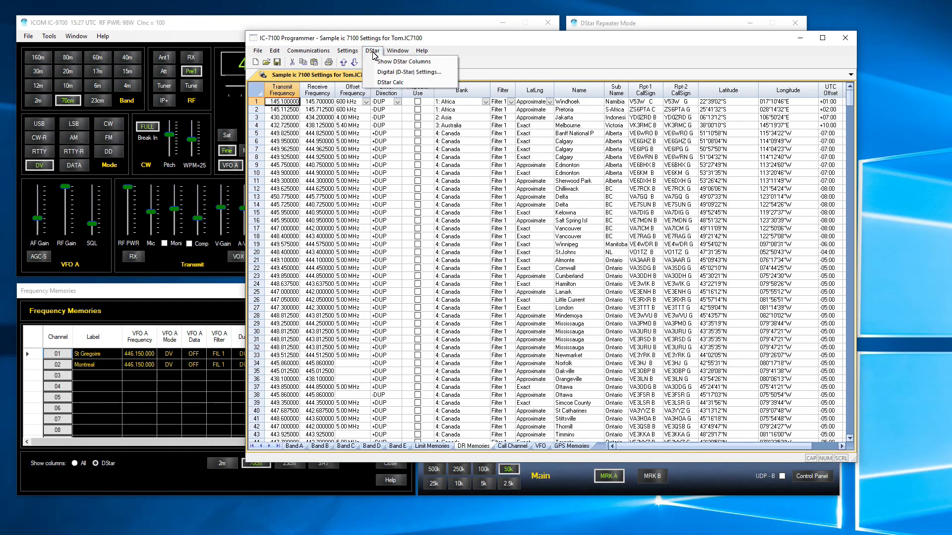
click(393, 72)
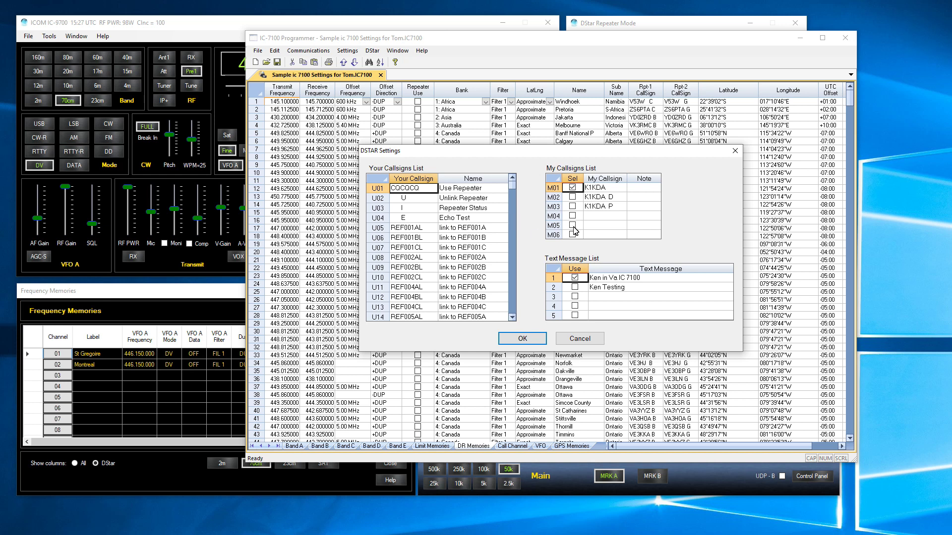
click(613, 190)
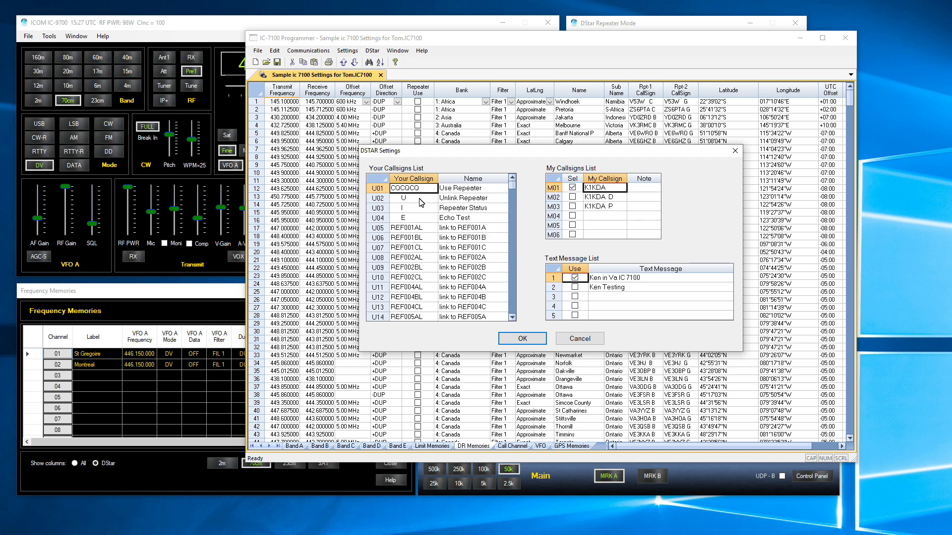
drag(410, 195, 478, 310)
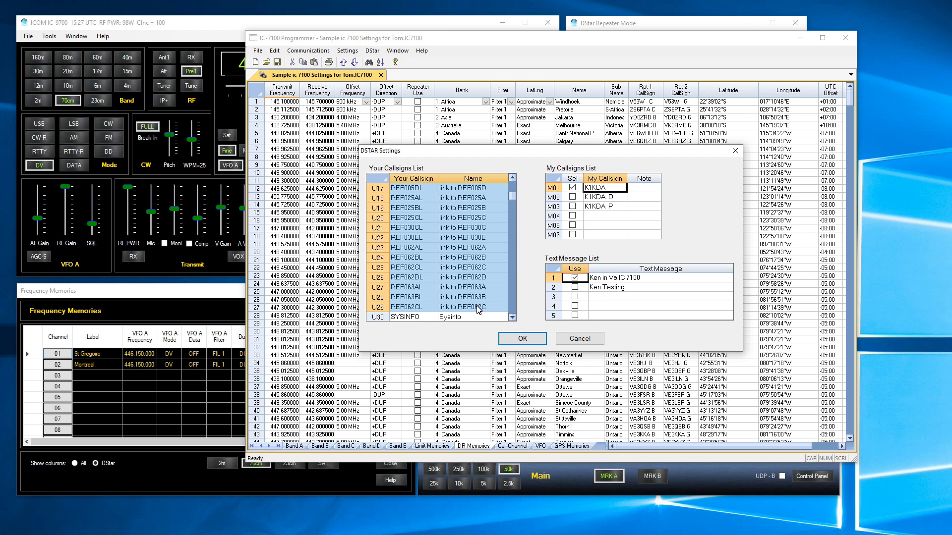
right_click(479, 310)
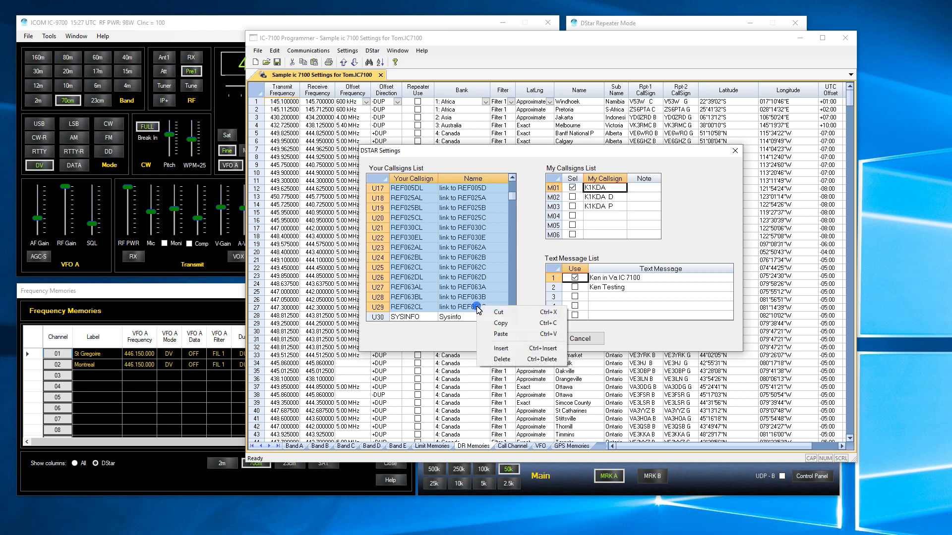
click(505, 324)
click(735, 151)
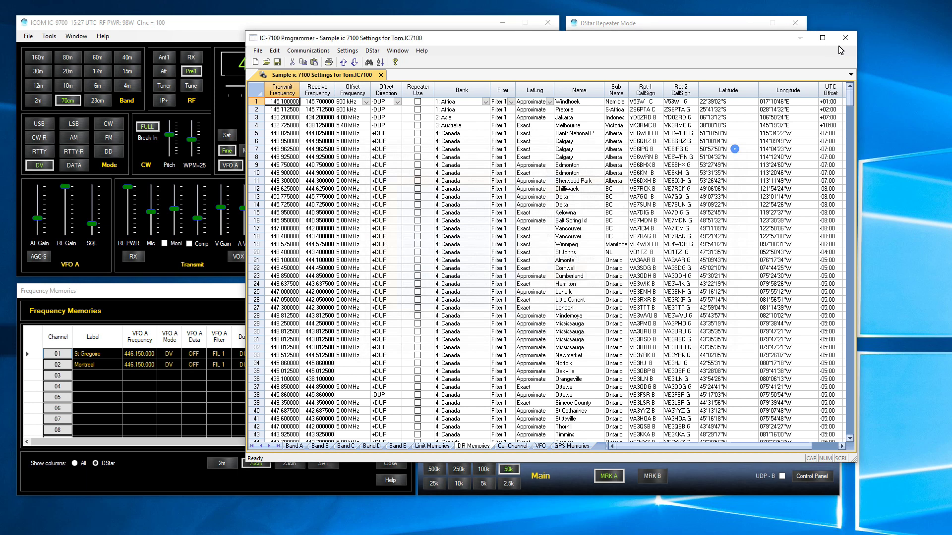
click(845, 38)
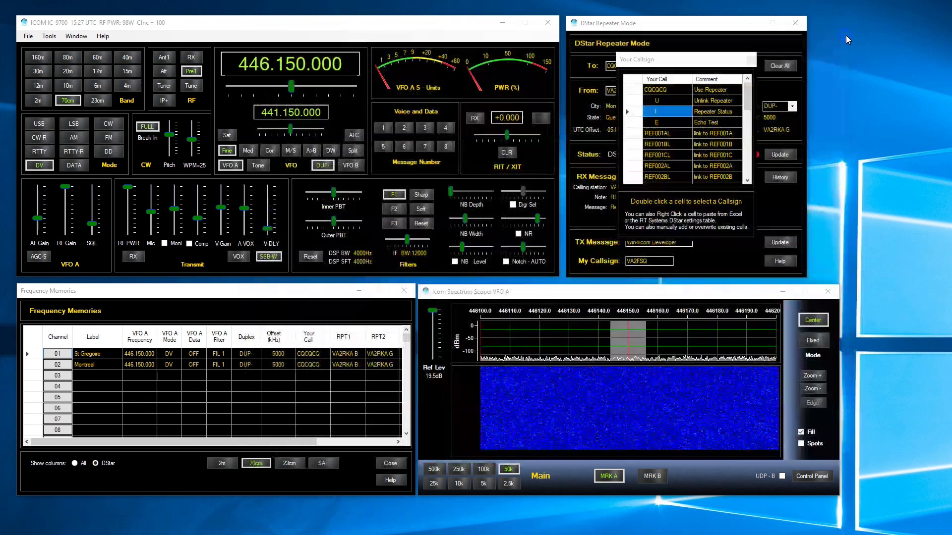
Step: Paste the copied RT Systems rows into the Your Callsign list starting at the CQCQCQ row, and close the list
click(653, 92)
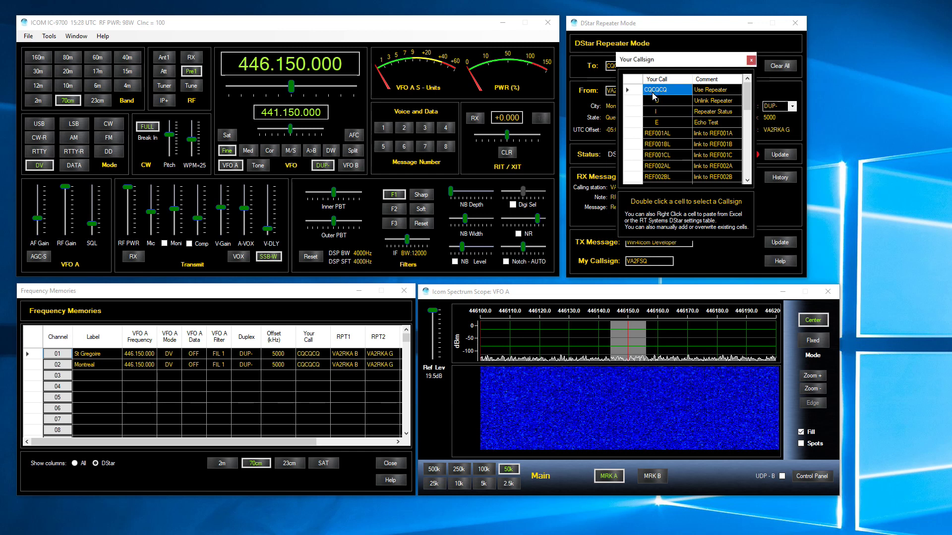
double_click(653, 95)
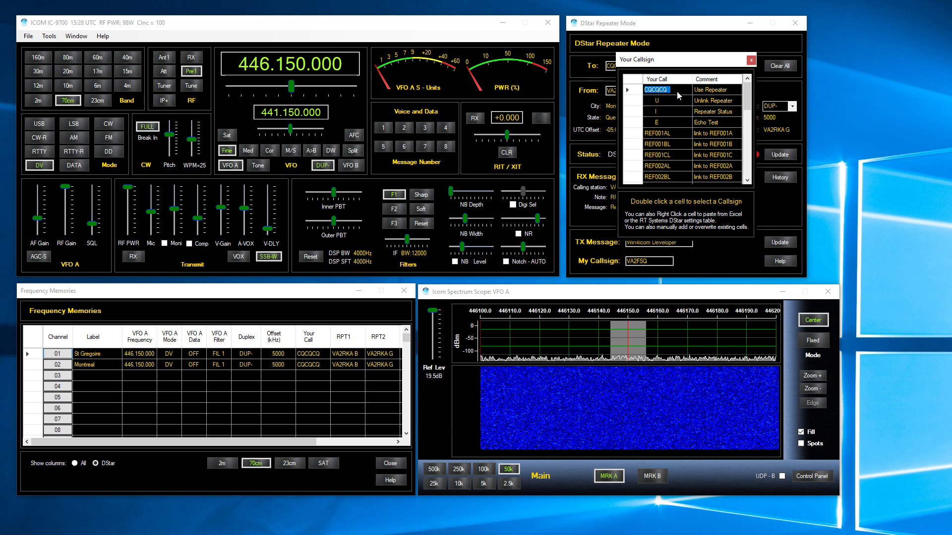
click(673, 103)
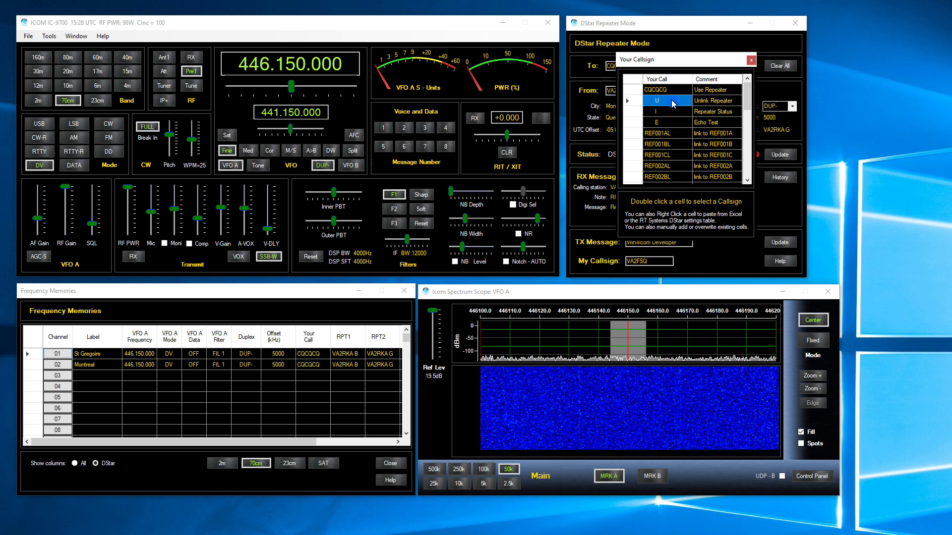
click(663, 91)
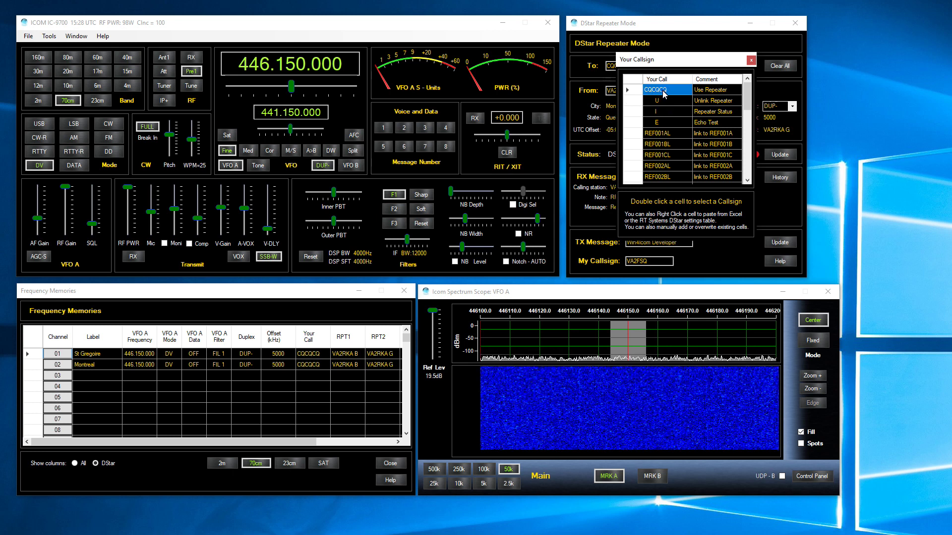
right_click(663, 94)
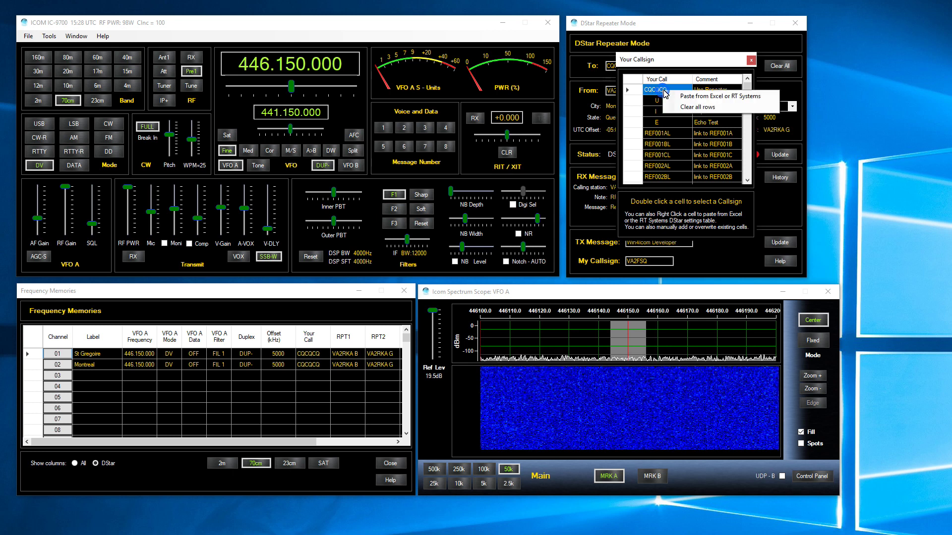
click(693, 97)
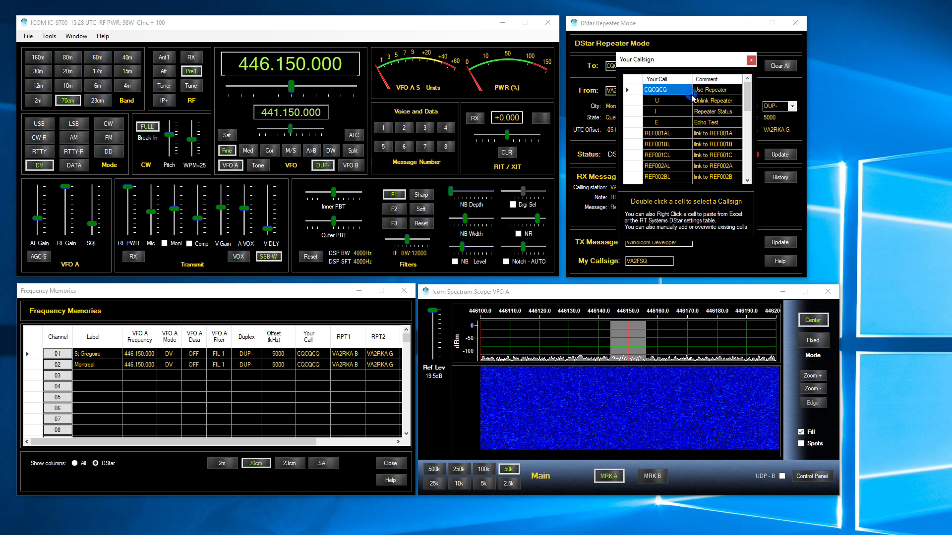
mouse_move(747, 91)
mouse_down()
mouse_move(748, 168)
mouse_move(745, 80)
mouse_up()
click(751, 60)
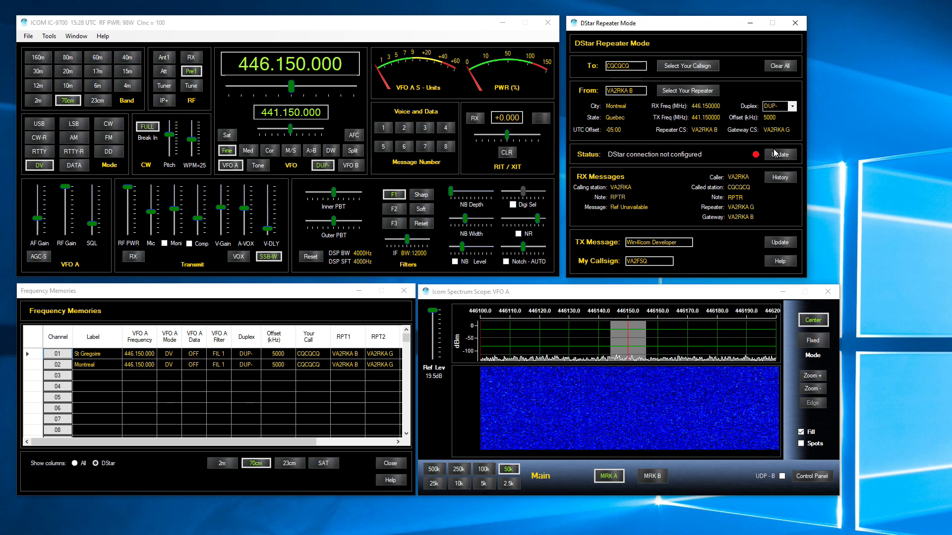
Step: Apply the CQCQCQ and Montreal repeater settings to the radio and key a short test transmission
click(783, 159)
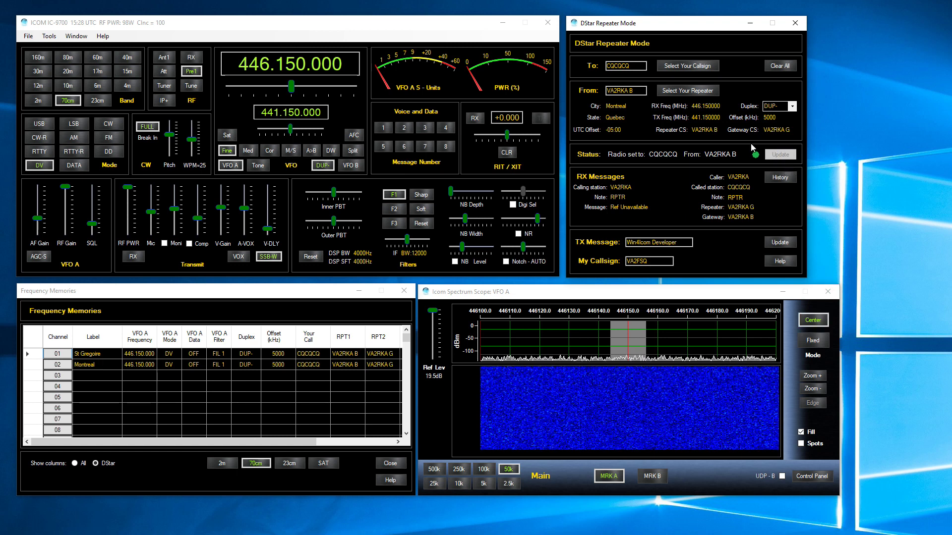
click(131, 260)
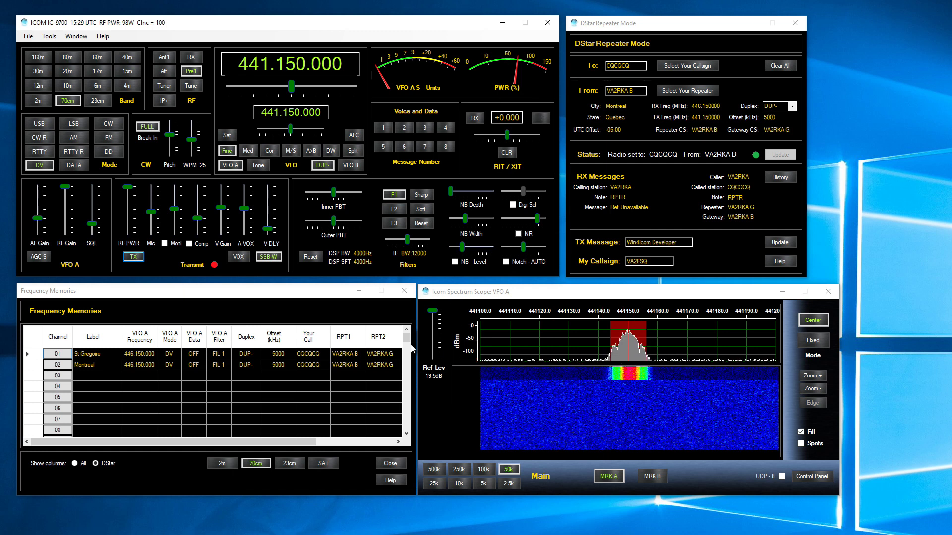
click(139, 259)
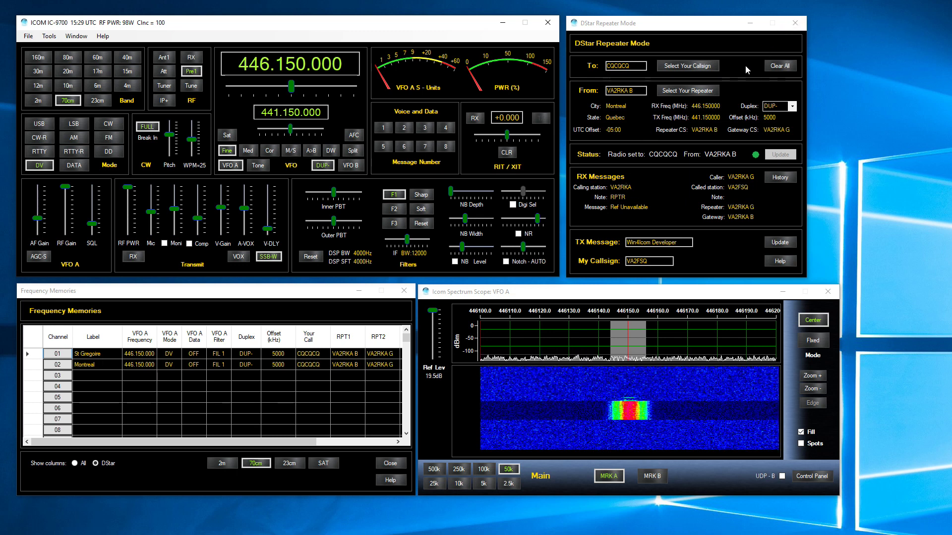
Step: Choose the link callsign REF001CL, apply it to the radio and transmit briefly to link the repeater
click(701, 67)
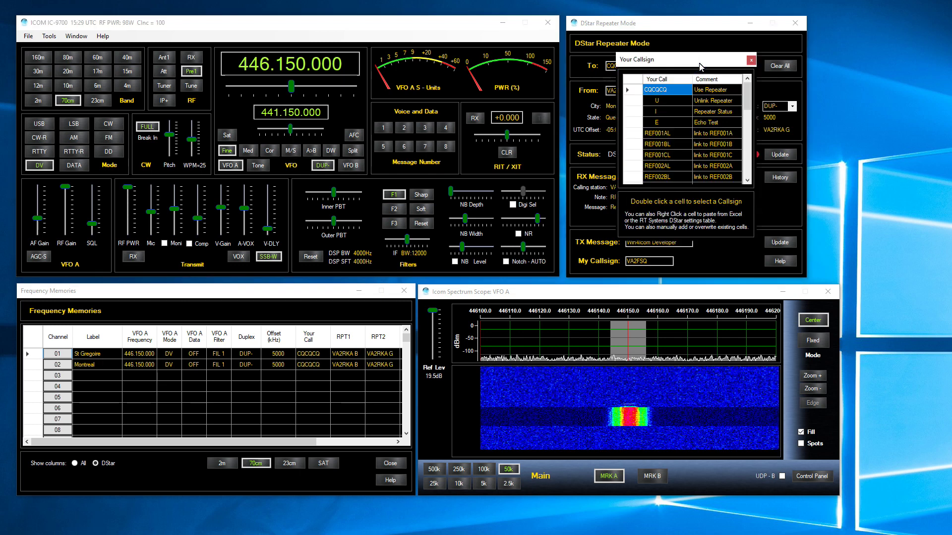
double_click(666, 158)
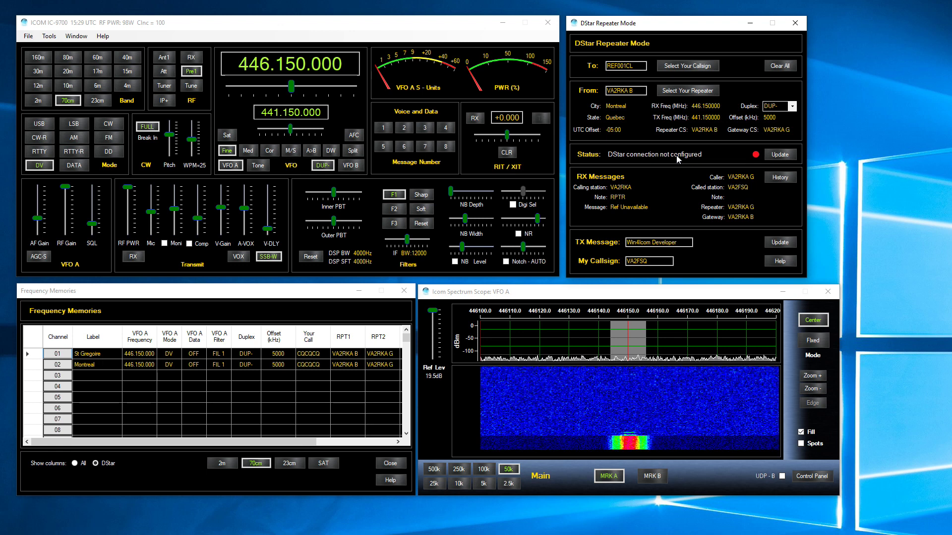
click(779, 156)
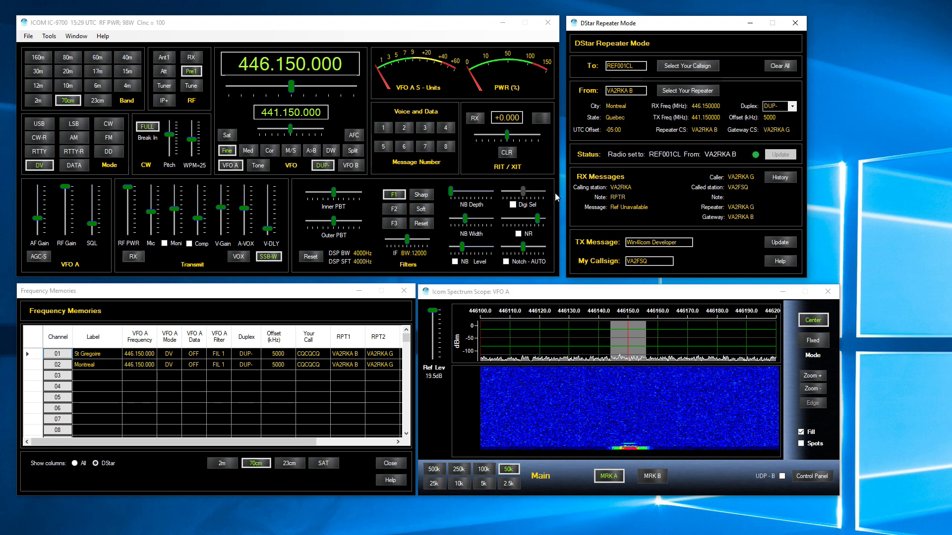
click(132, 260)
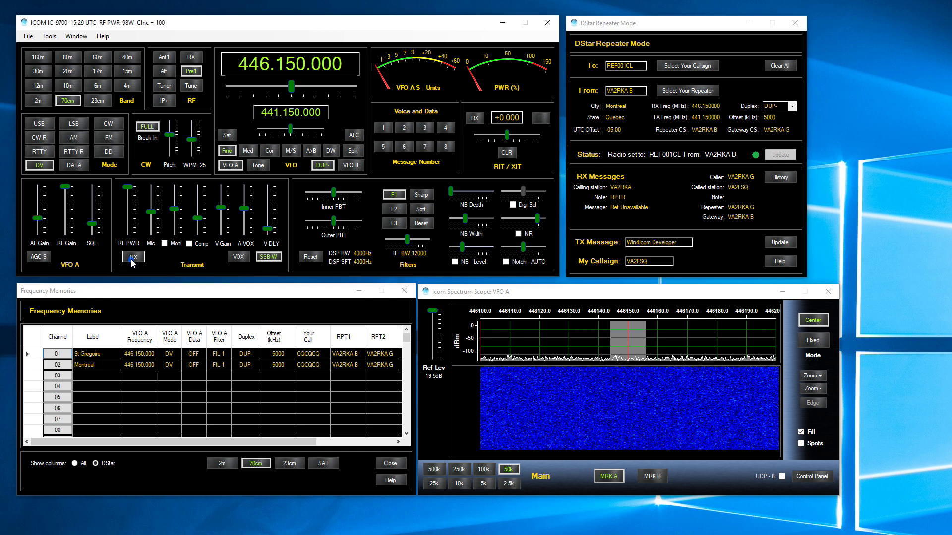
click(133, 258)
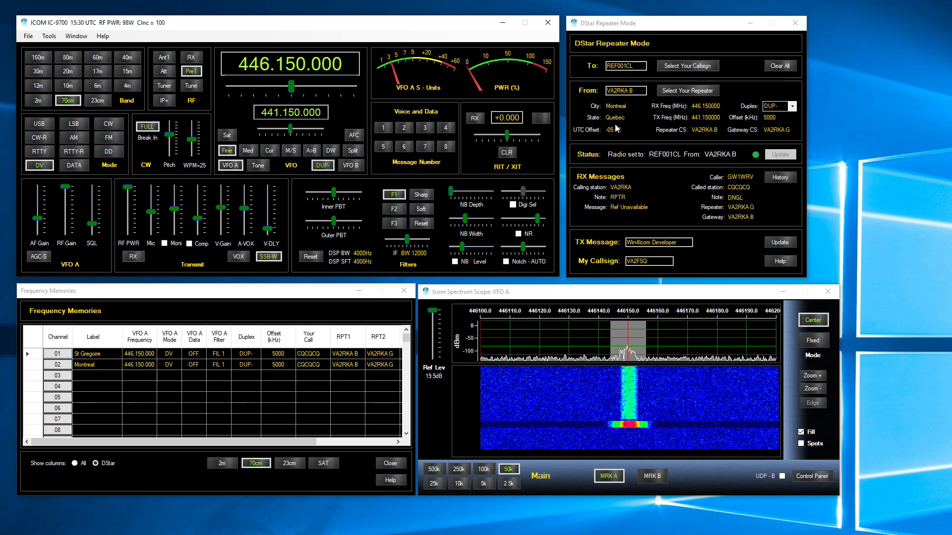
Step: Set the destination callsign back to CQCQCQ and apply it to the radio
click(677, 72)
click(658, 93)
double_click(657, 93)
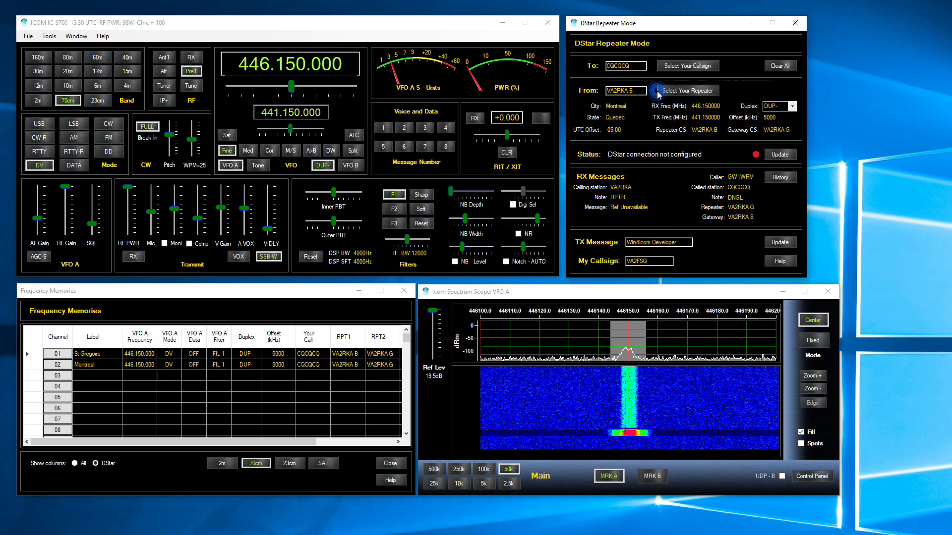
click(780, 156)
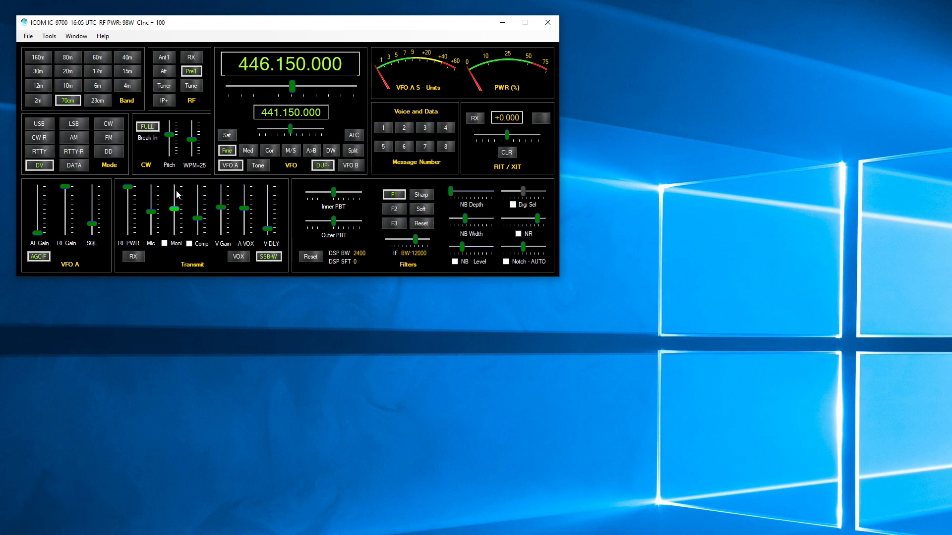
Step: Turn on satellite mode and disable TX Update
click(227, 135)
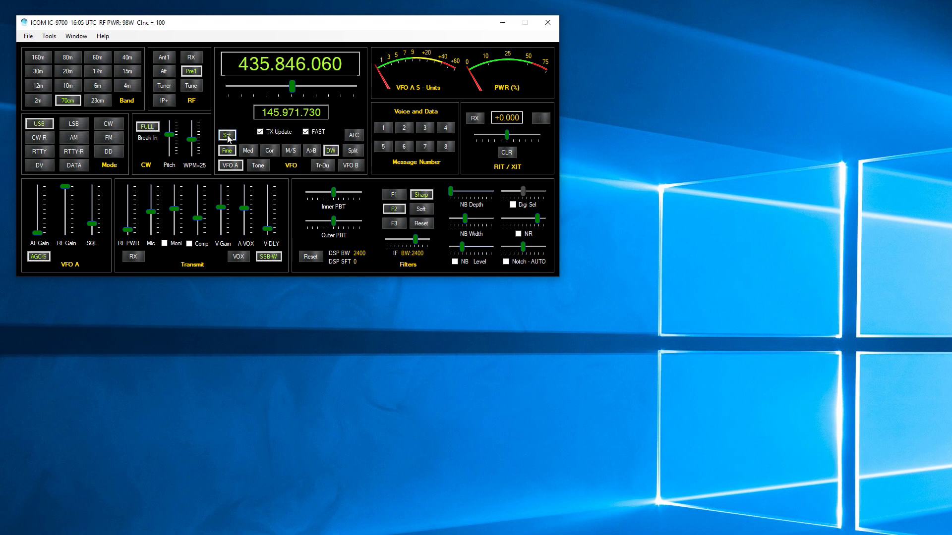
click(282, 133)
Step: Tune the secondary VFO to 145.971.760 and the main VFO to 435.846.090
click(307, 114)
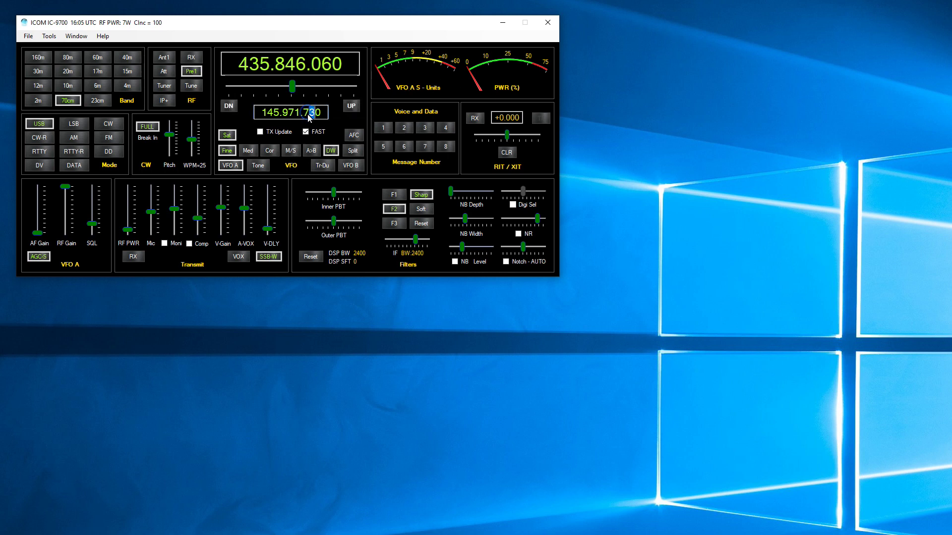
click(323, 67)
scroll(323, 67, up, 3)
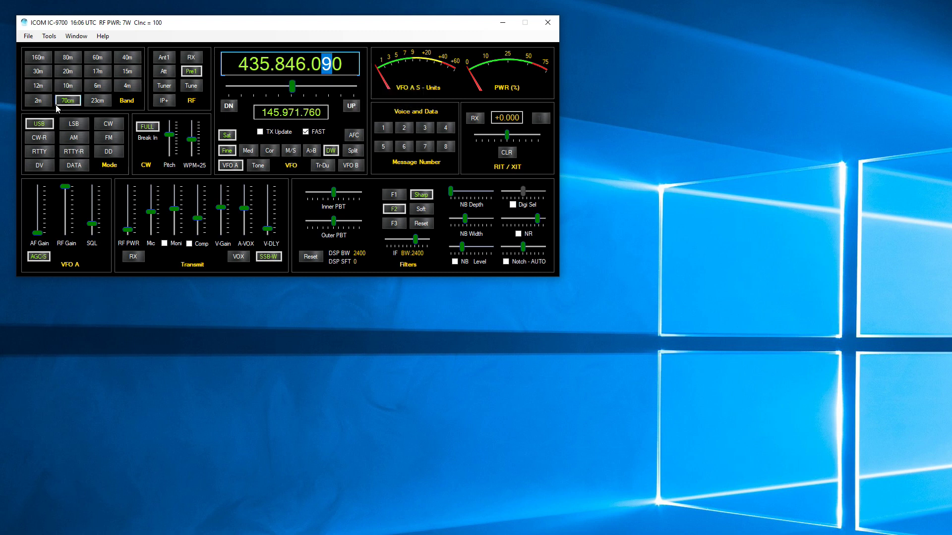
Step: Try to switch the main receiver to the 2m band while satellite mode is on
click(37, 100)
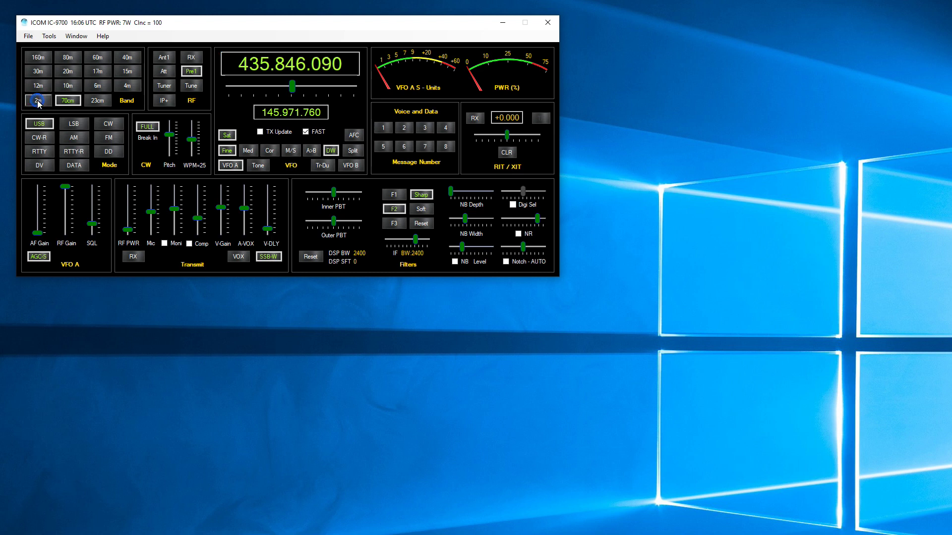
click(38, 101)
click(38, 101)
click(38, 101)
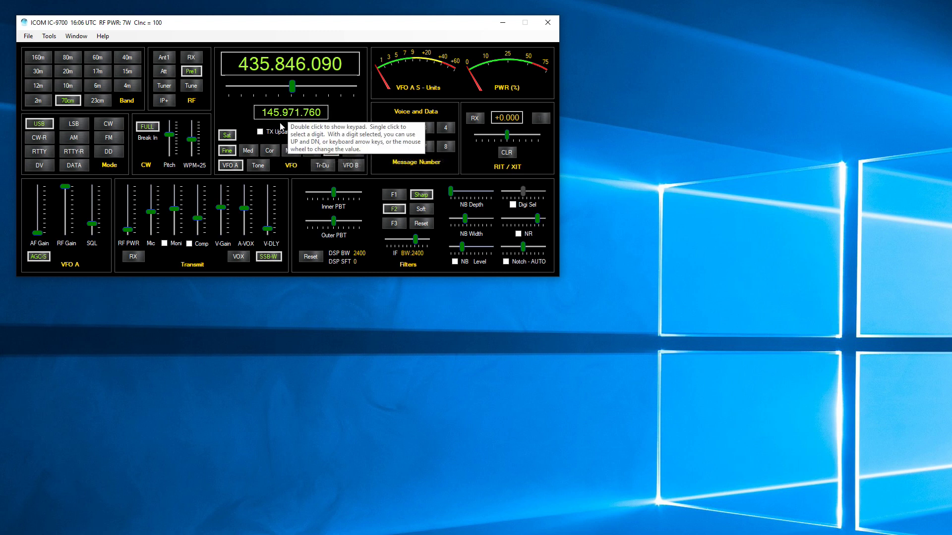
Step: Swap the main and sub VFOs and tune the main VFO to 145.973.760
click(291, 151)
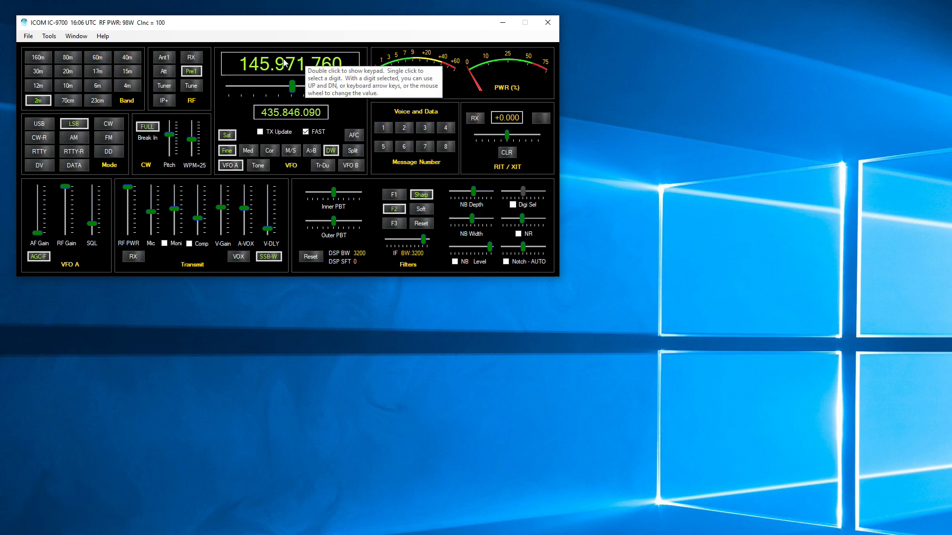
click(299, 69)
scroll(298, 69, up, 2)
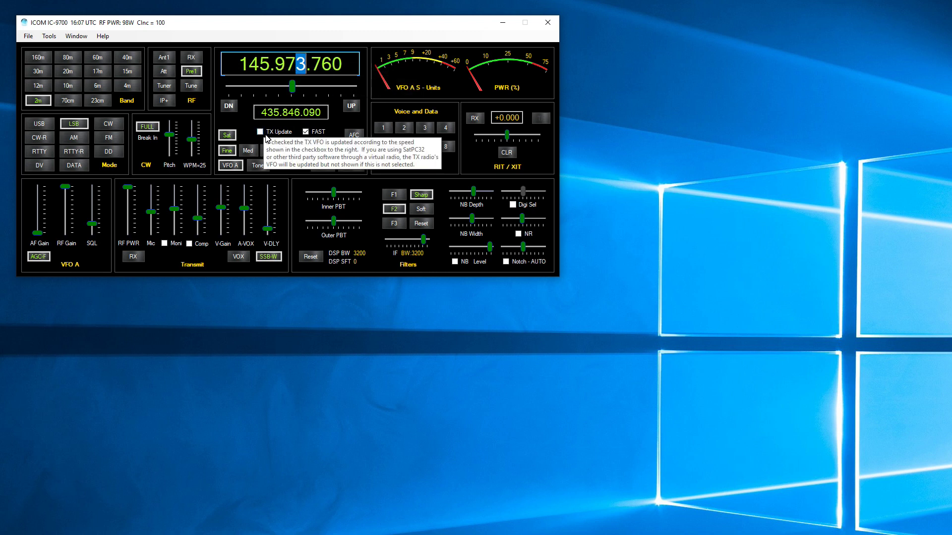
Step: Enable TX Update and cycle its update interval through SLOW and FAST, ending on MED
click(267, 138)
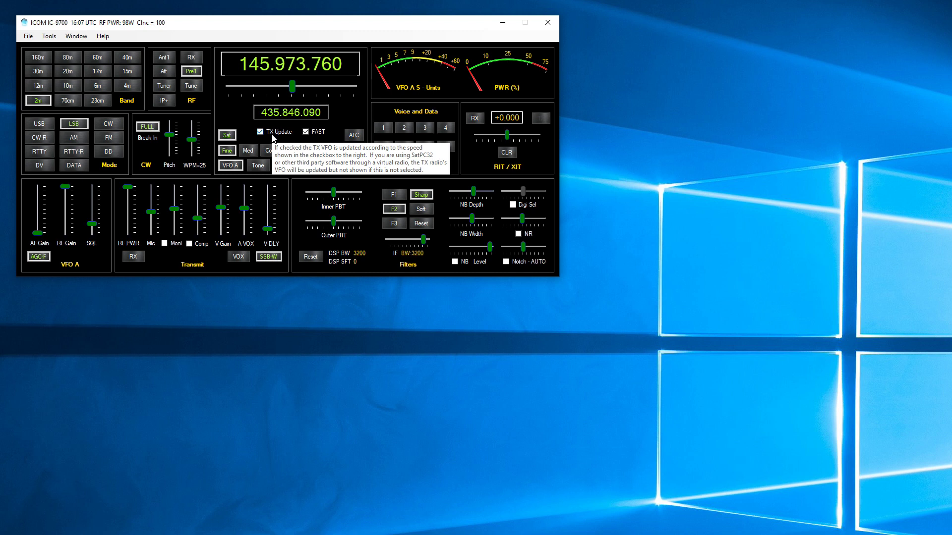
click(317, 132)
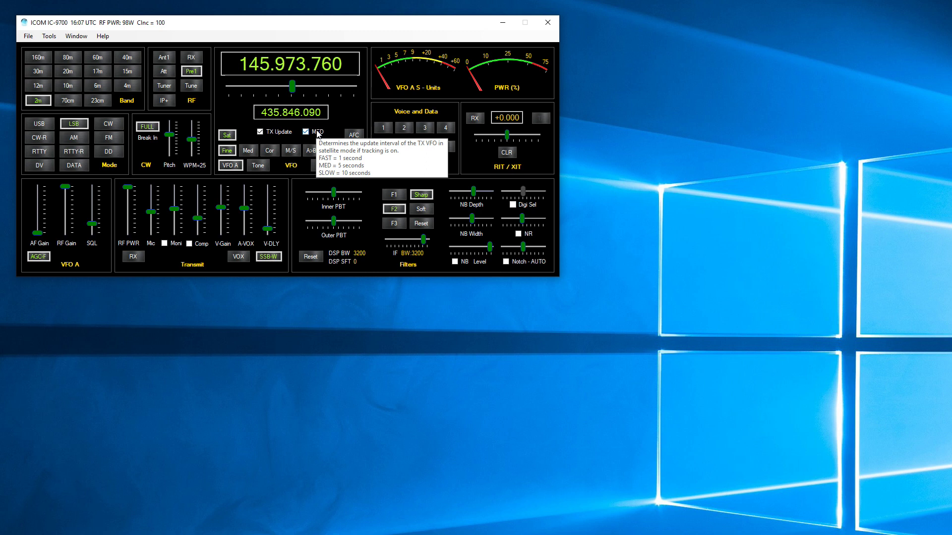
click(318, 133)
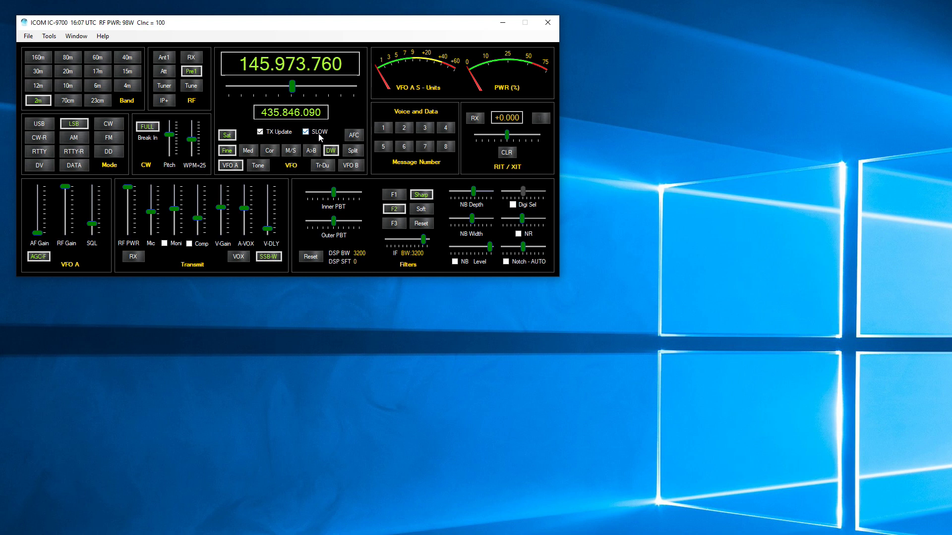
click(313, 132)
click(313, 131)
Step: Cycle the satellite tracking modes, ending on Track-, and set the TX update interval to FAST
click(322, 168)
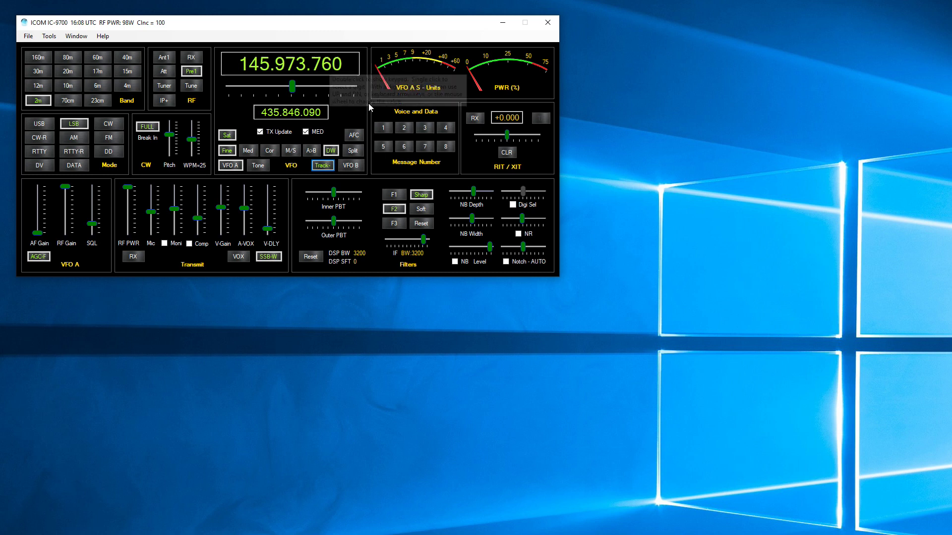
click(317, 168)
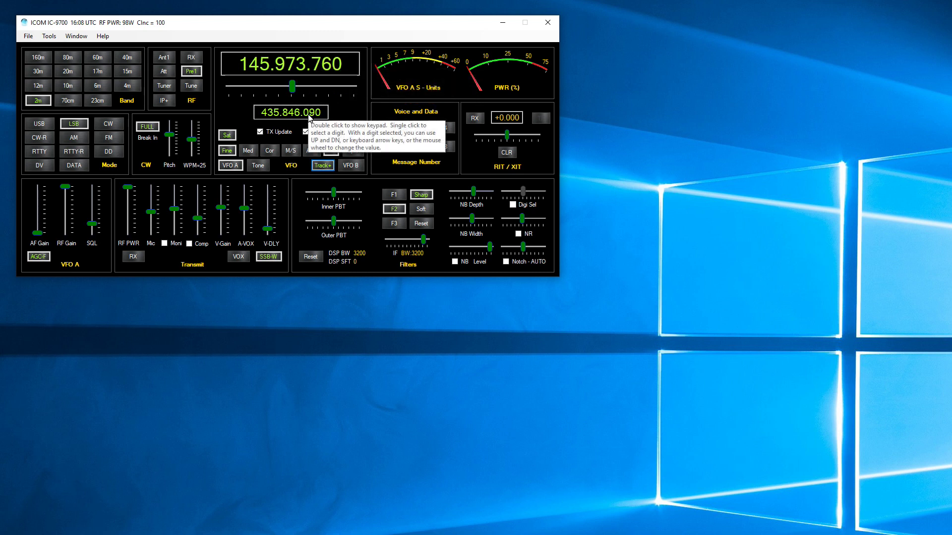
click(320, 169)
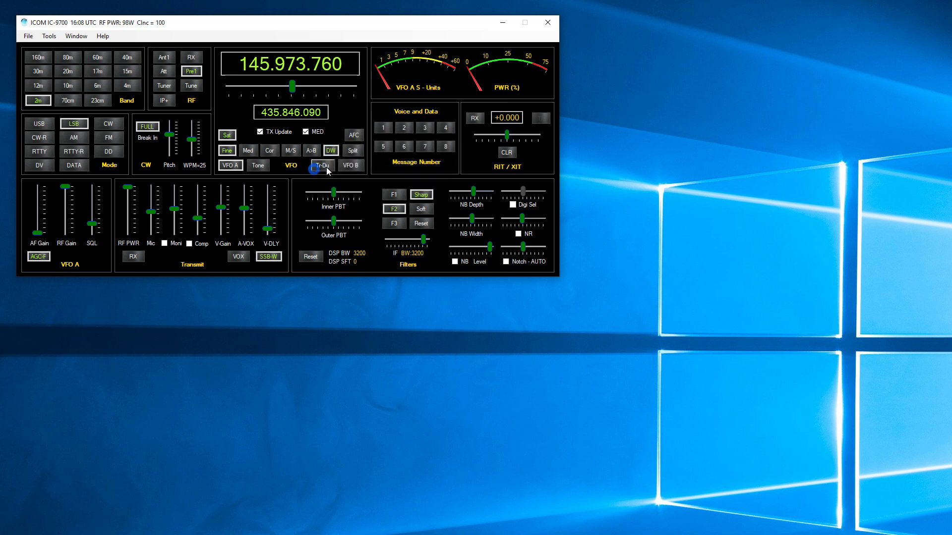
click(325, 168)
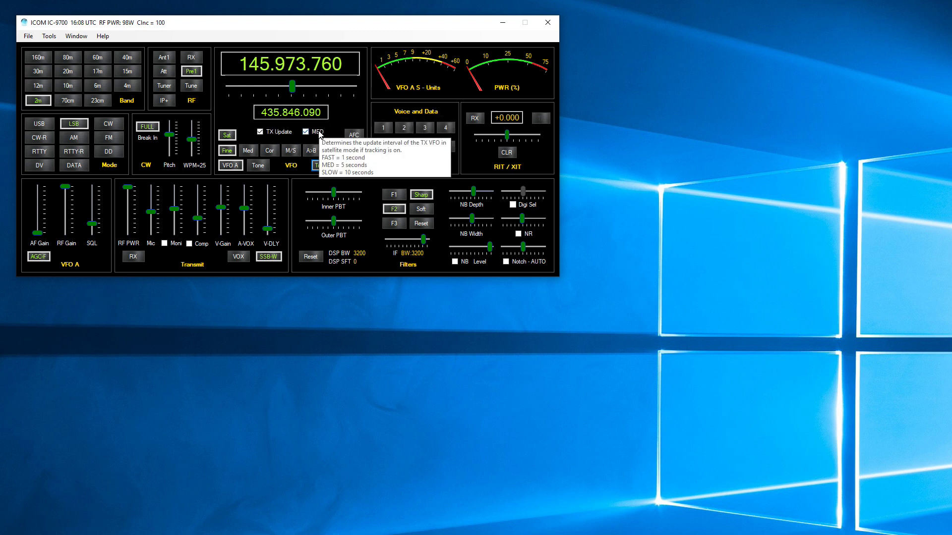
click(317, 132)
click(317, 132)
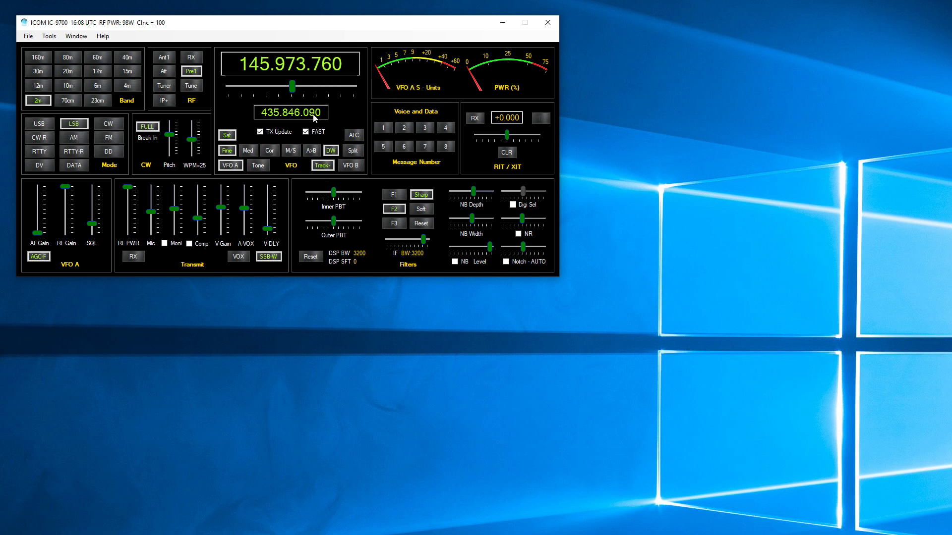
Step: Tune the main VFO upward in 10 Hz steps through 145.973.810 with Track- on
click(326, 65)
scroll(327, 67, up, 2)
scroll(326, 67, up, 1)
scroll(326, 68, up, 1)
scroll(326, 67, up, 1)
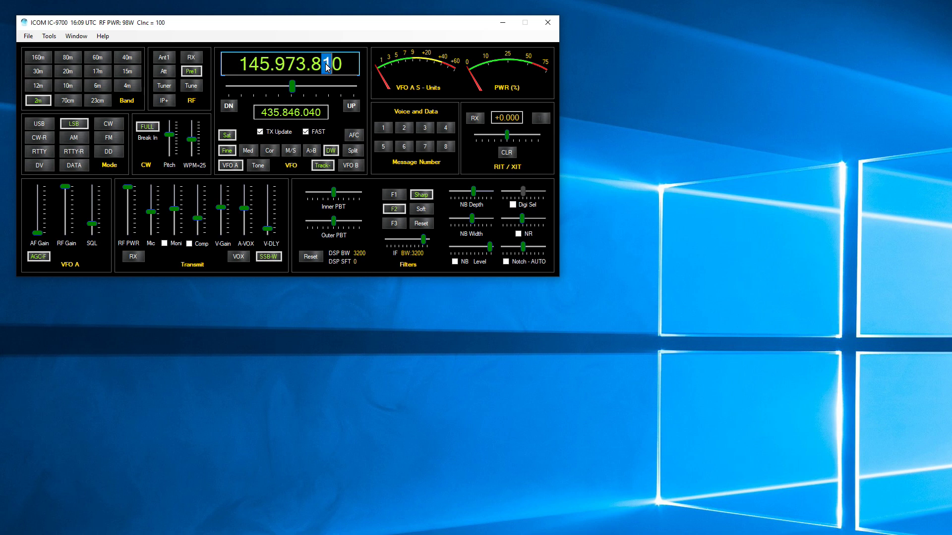
scroll(326, 68, up, 1)
scroll(327, 67, up, 1)
Step: Cycle through the satellite tracking modes again
click(322, 167)
click(321, 169)
click(322, 167)
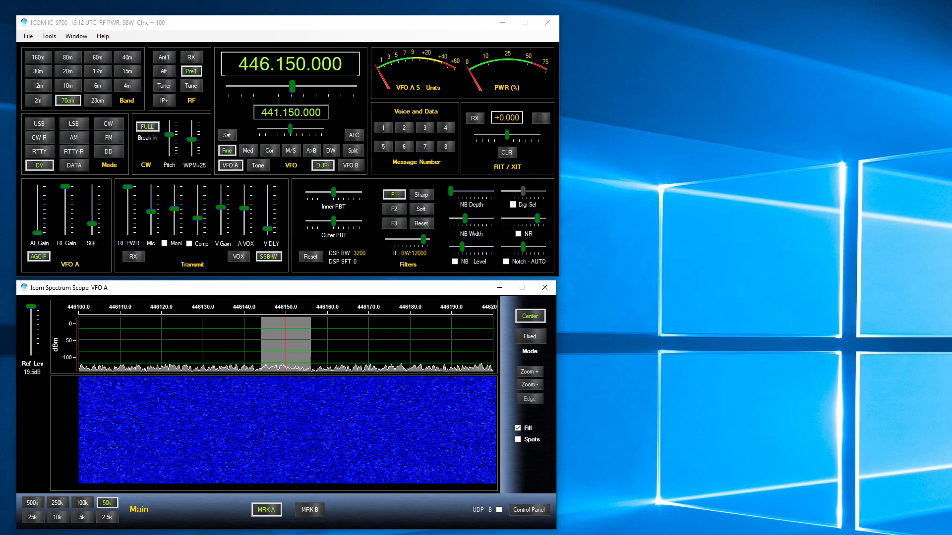
Step: Switch to Chrome and load the icom.va2fsq.com home page
click(285, 534)
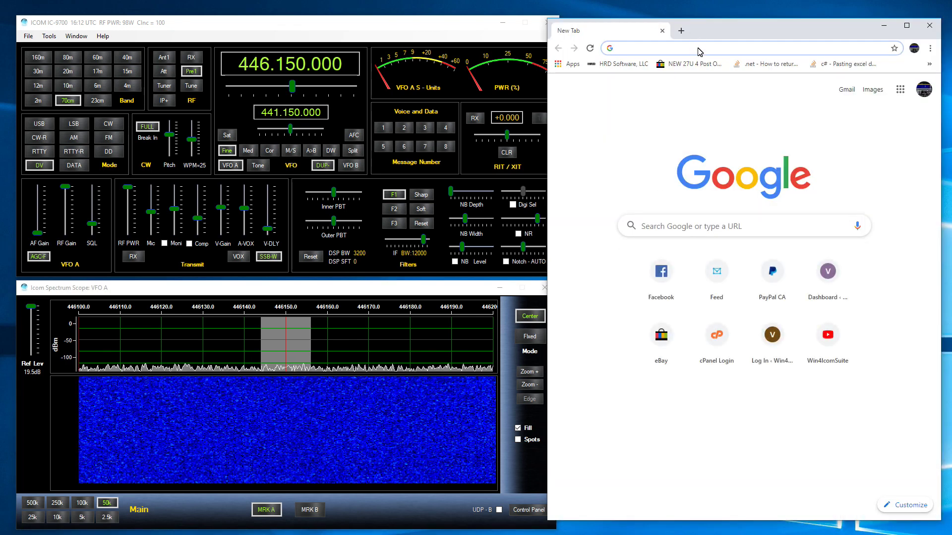
text(icom.va2fsq.com/wp-admin)
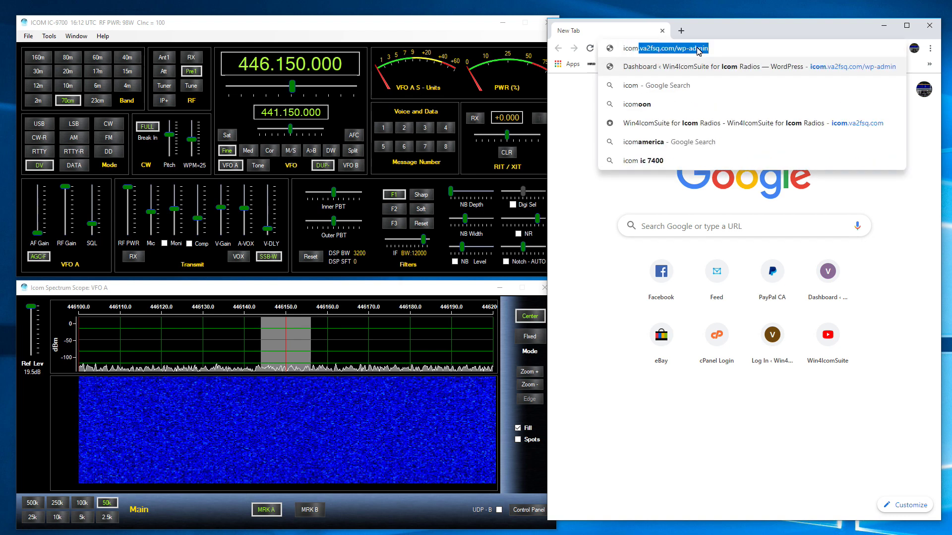
key(Right)
key(BackSpace)
key(BackSpace)
key(BackSpace)
key(BackSpace)
key(BackSpace)
key(BackSpace)
key(BackSpace)
key(BackSpace)
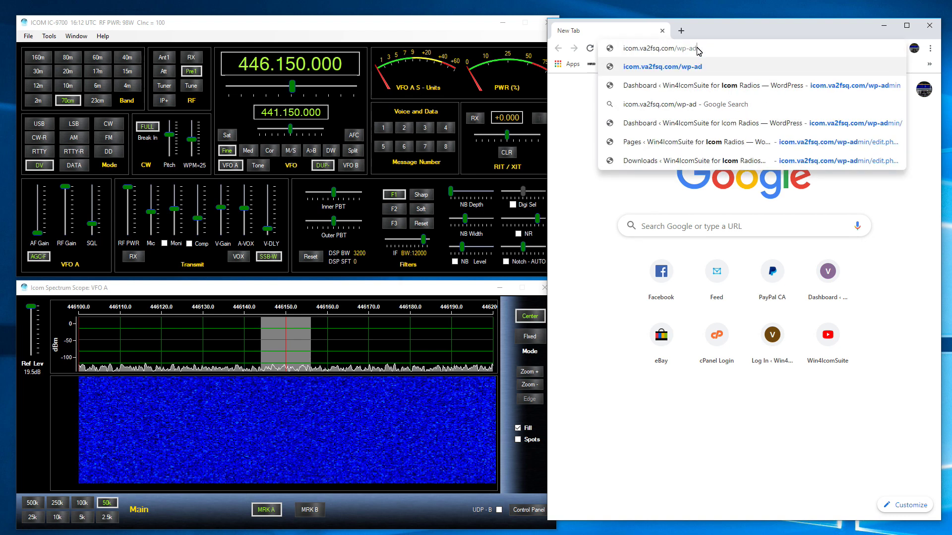
key(BackSpace)
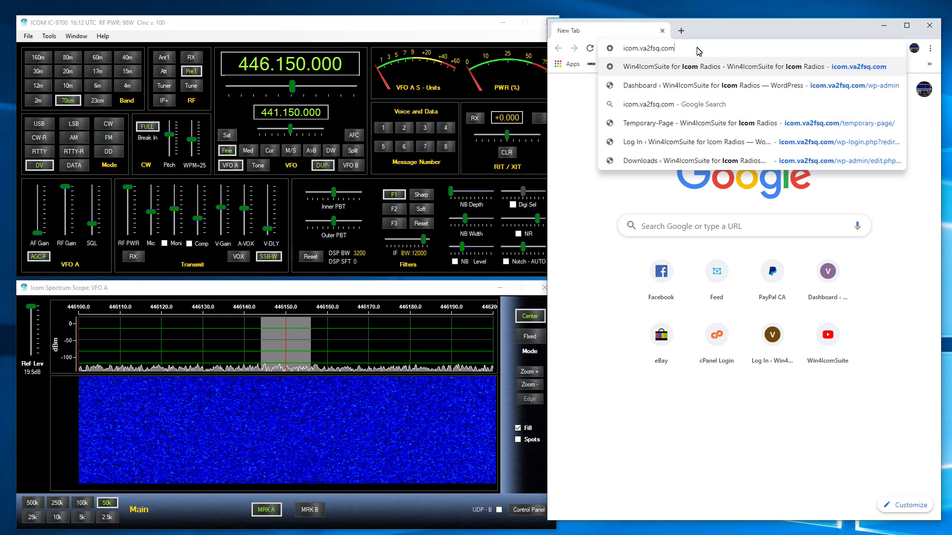
key(Return)
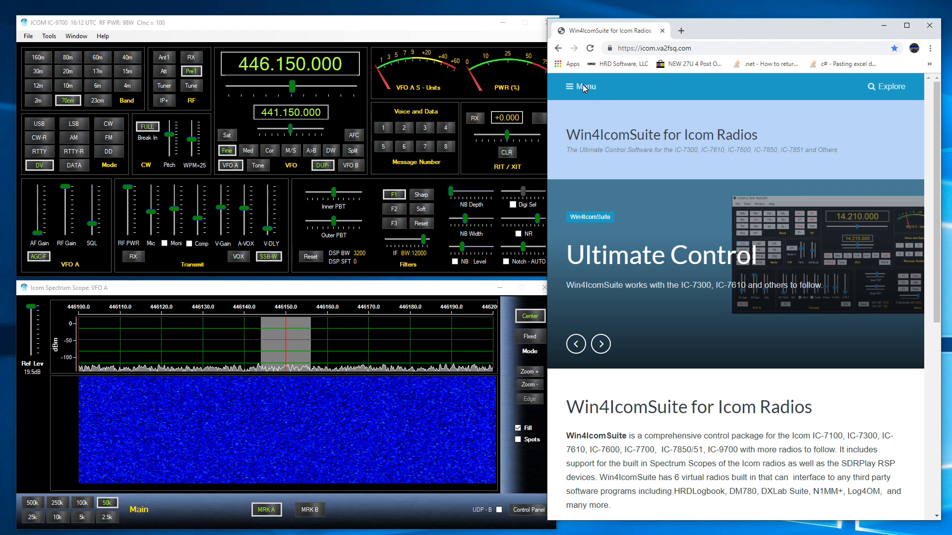
Step: Find the Setup of 3rd Party Software and Virtual Radios video on the site's Video Tutorials page, and close the browser
click(580, 88)
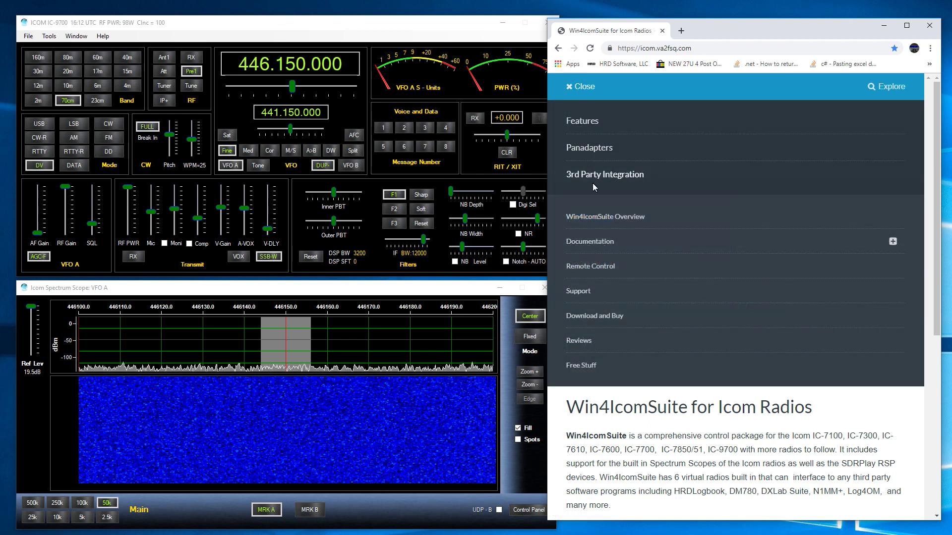
click(892, 241)
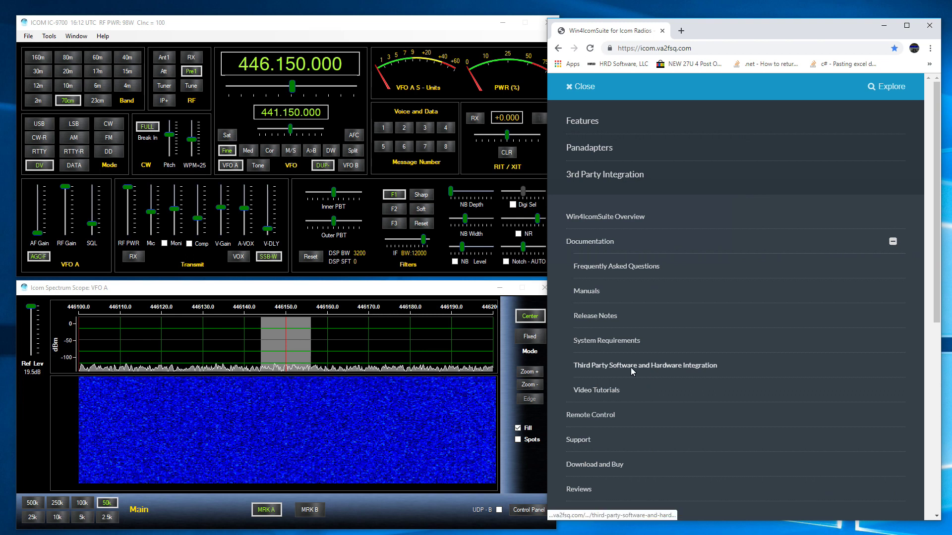
click(603, 392)
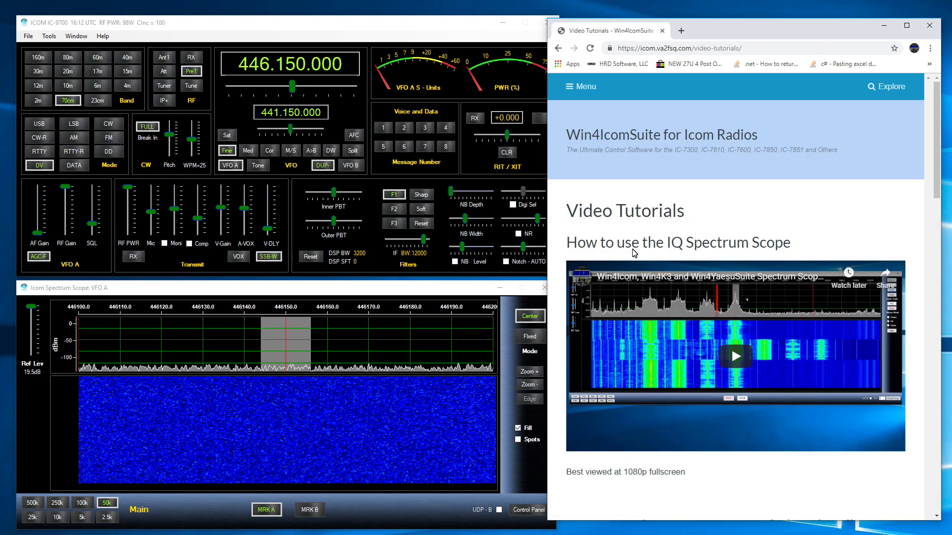
scroll(644, 254, down, 5)
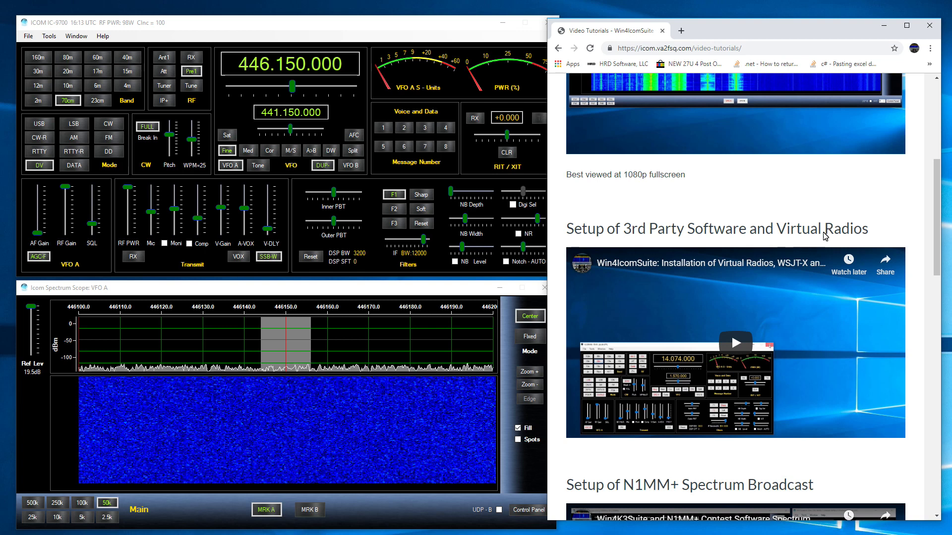
click(930, 26)
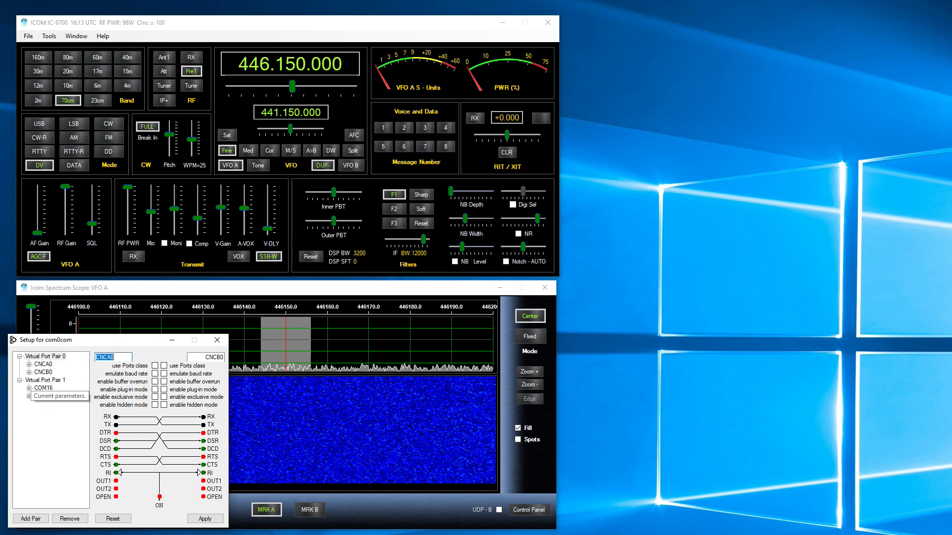
Step: Inspect Virtual Port Pairs 0 and 1 in com0com and the 3rd Party SW/HW settings in Win4IcomSuite, closing both windows
click(45, 357)
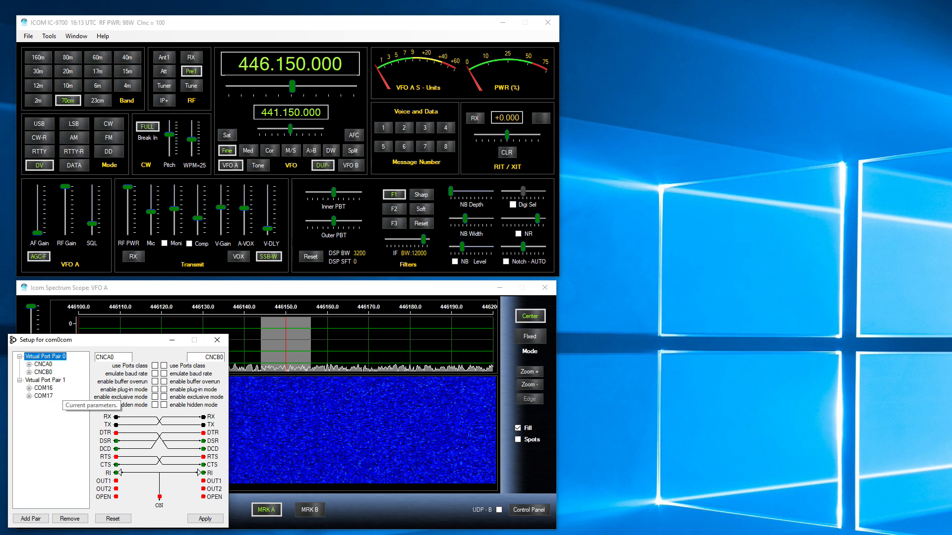
click(45, 381)
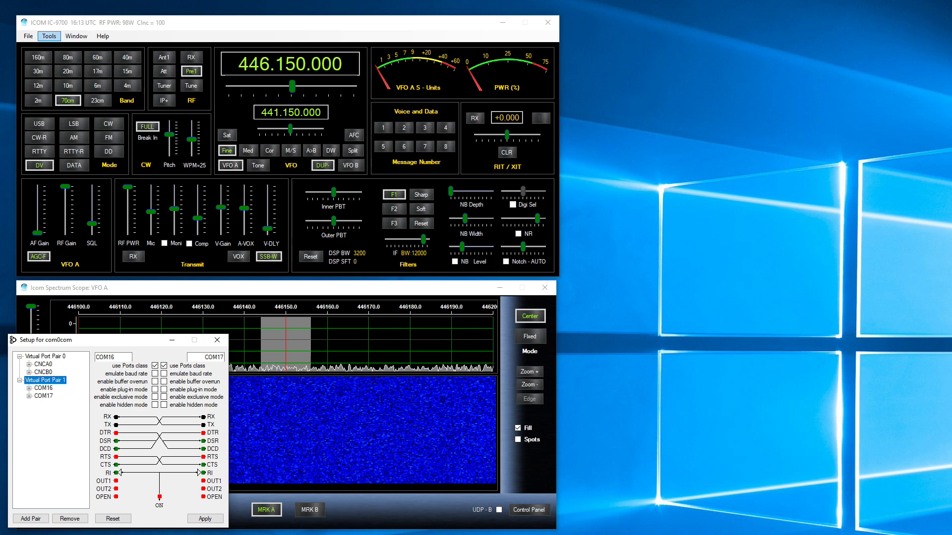
click(48, 36)
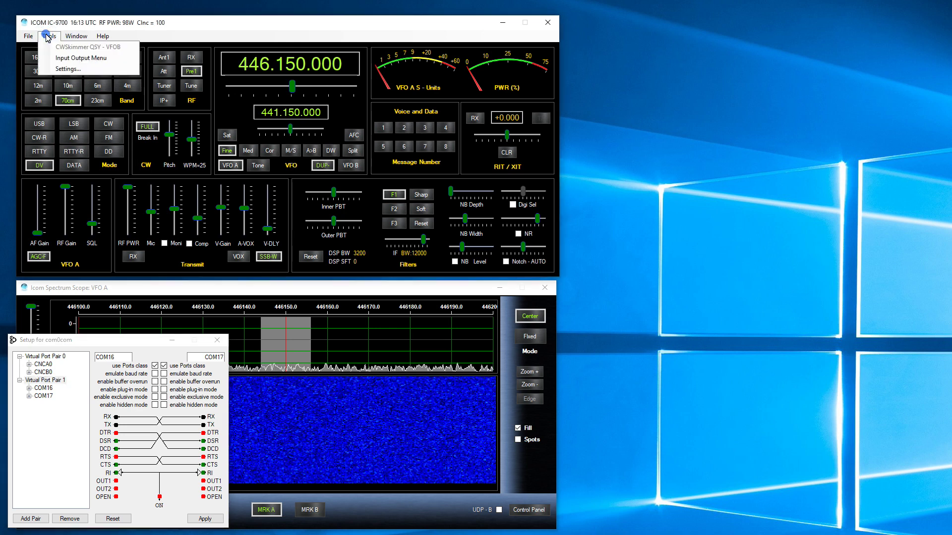
click(68, 69)
drag(0, 292, 429, 141)
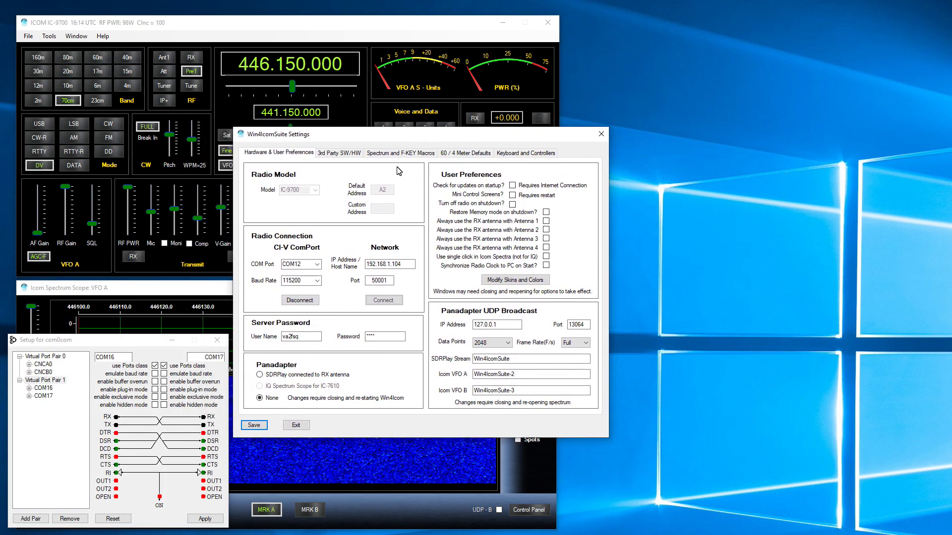
click(352, 156)
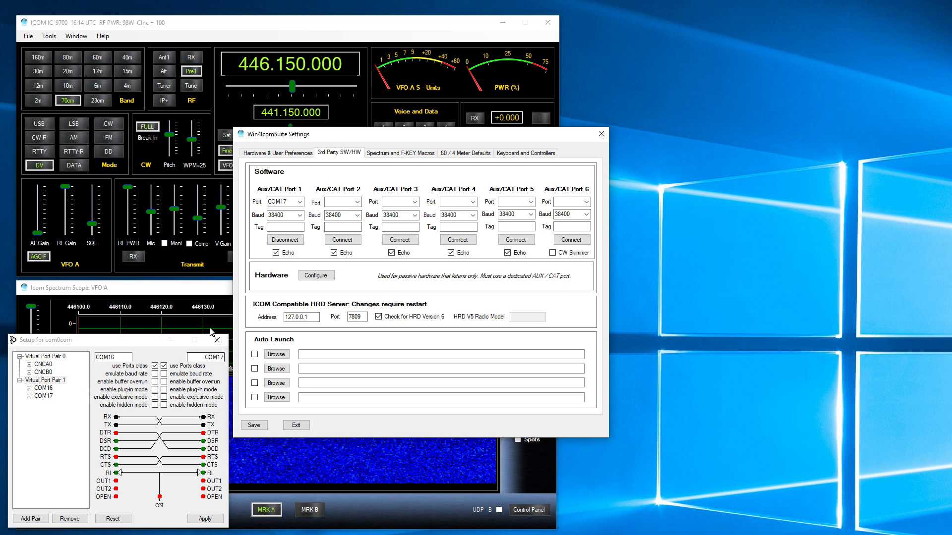
click(601, 134)
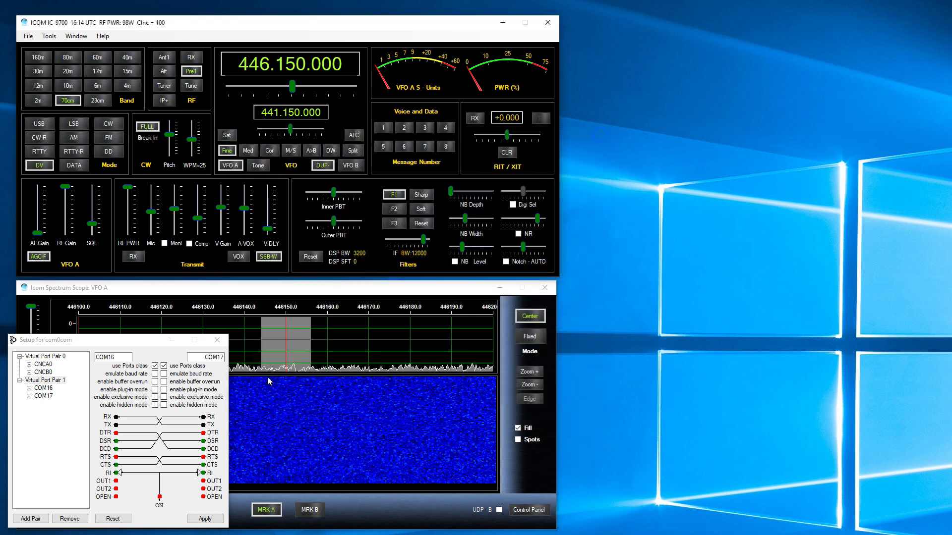
click(217, 340)
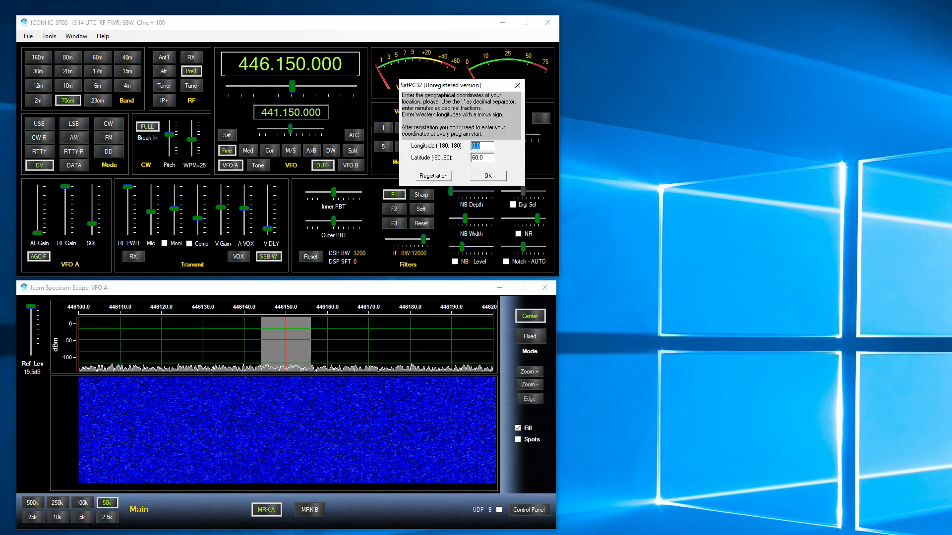
Step: Start SatPC32 with the default observer coordinates and fit its window beside the radio control window
click(488, 176)
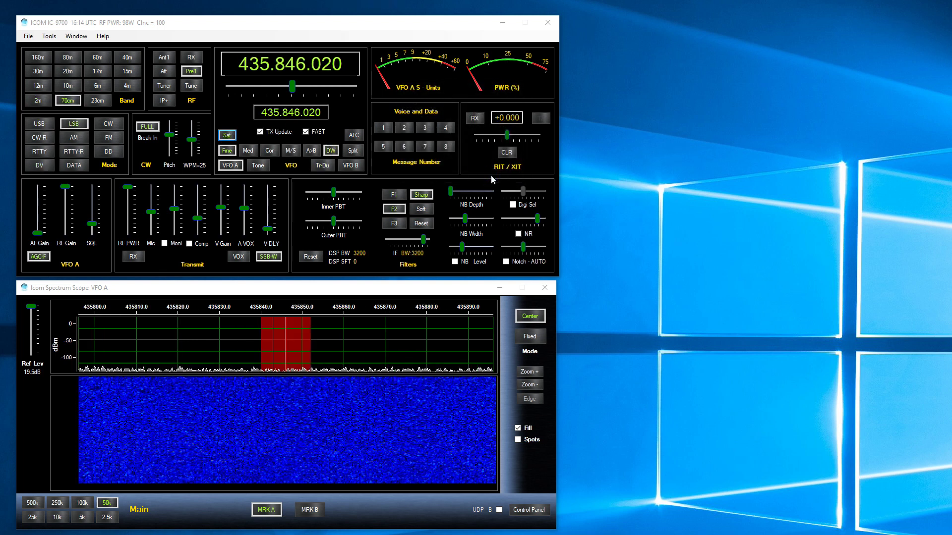
drag(470, 0, 708, 19)
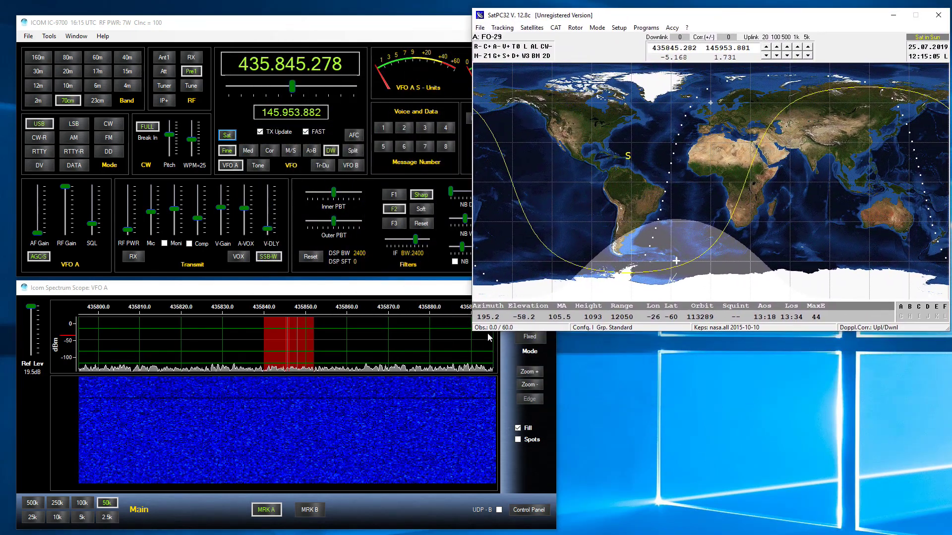
drag(471, 333, 569, 291)
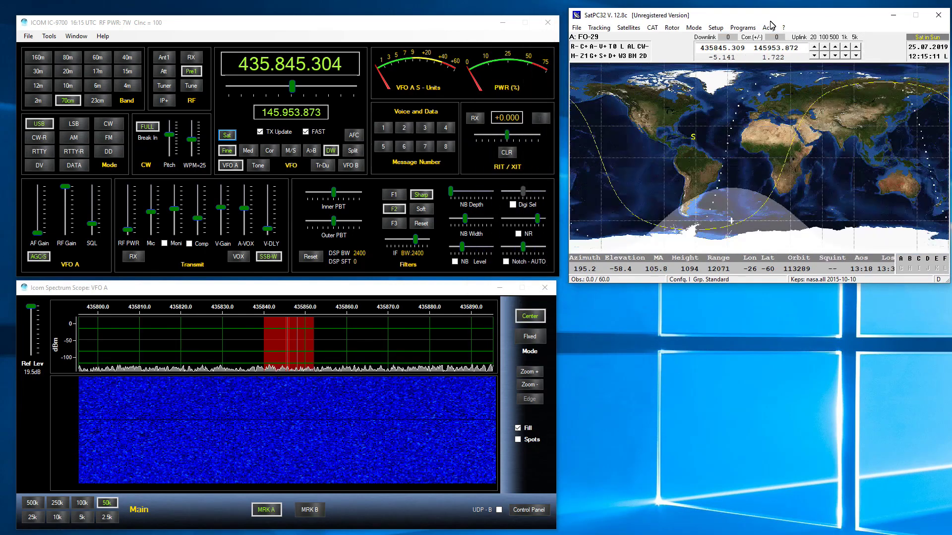
drag(771, 18, 767, 27)
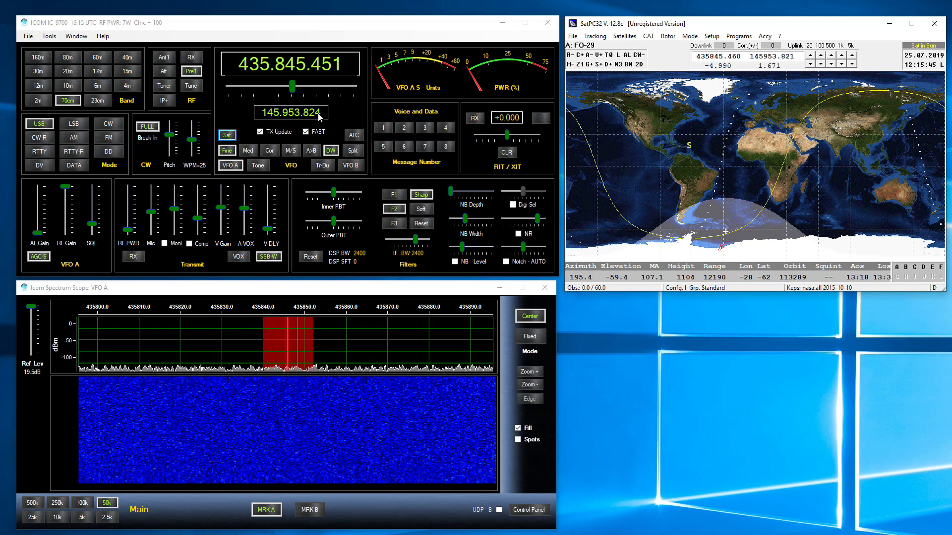
Step: Turn TX Update off and back on while SatPC32 is controlling the radio
click(271, 133)
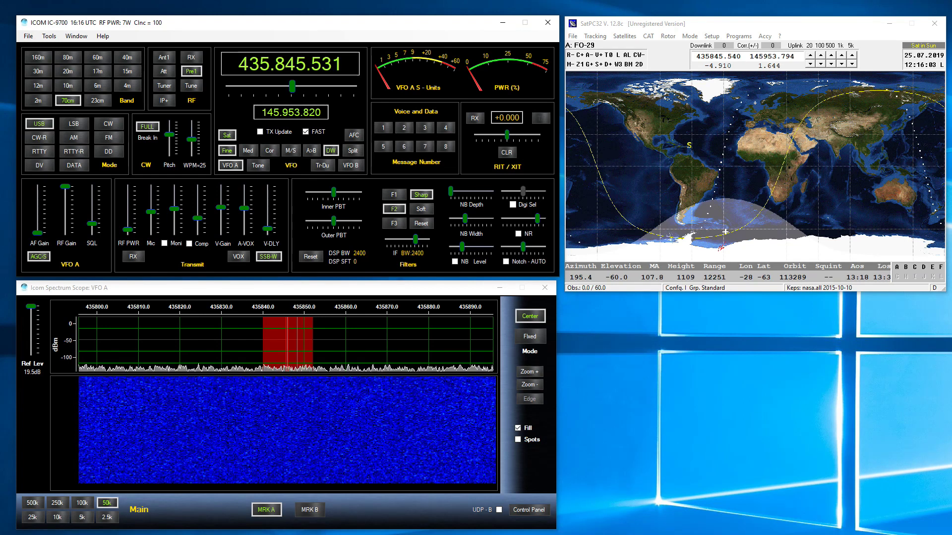
click(259, 131)
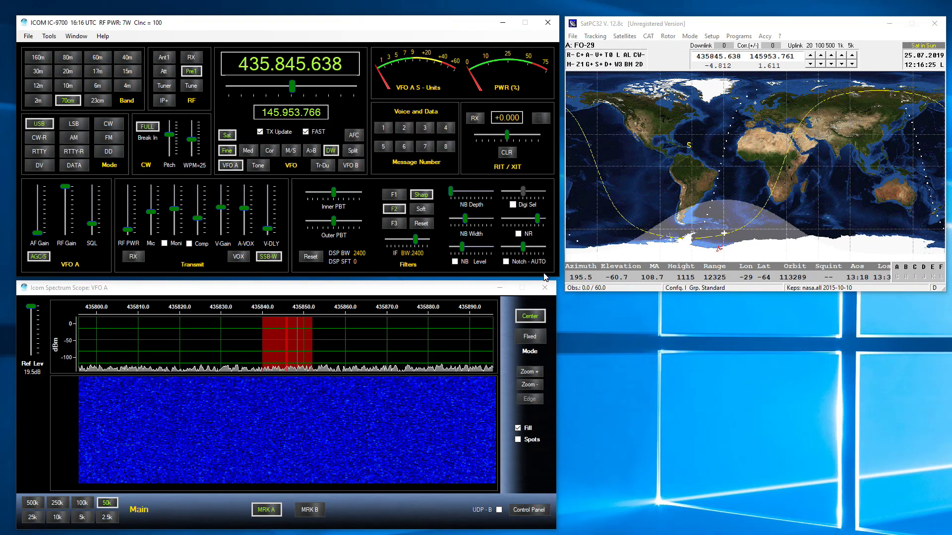
Step: Check the Aux/CAT Port 1 configuration in the Win4IcomSuite settings and close them
click(53, 39)
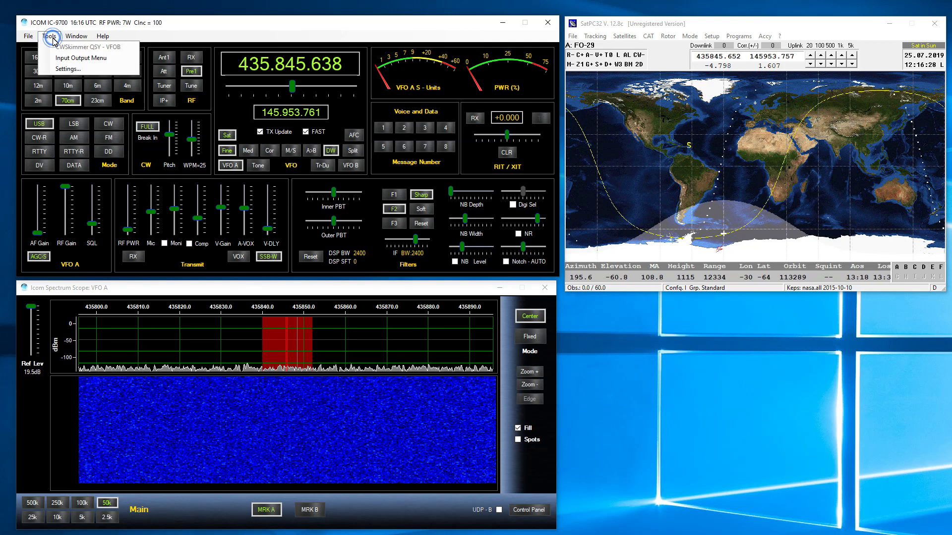
click(78, 70)
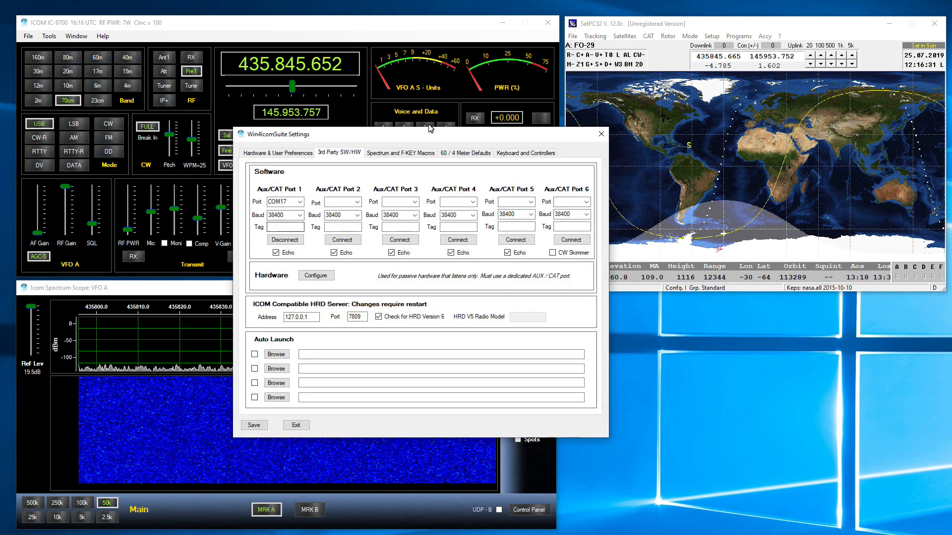
drag(431, 143, 283, 160)
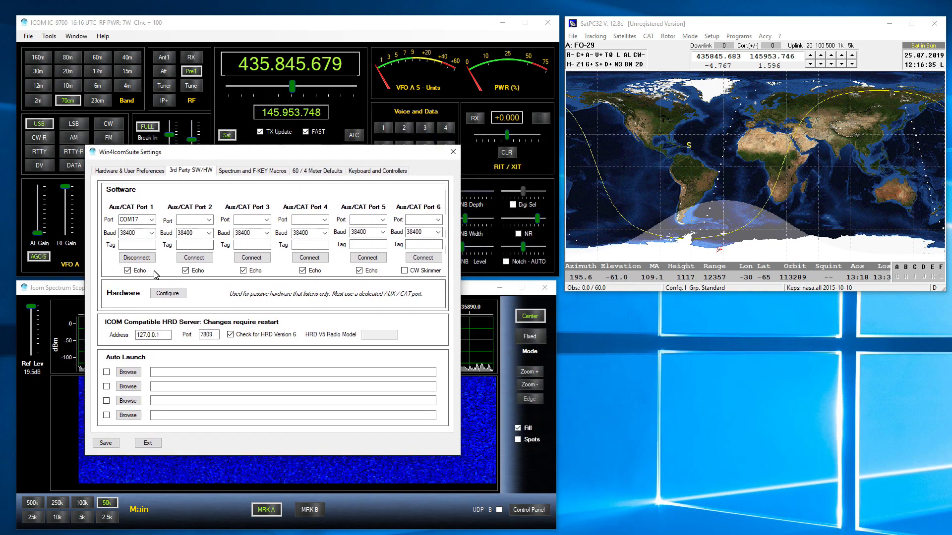
click(453, 154)
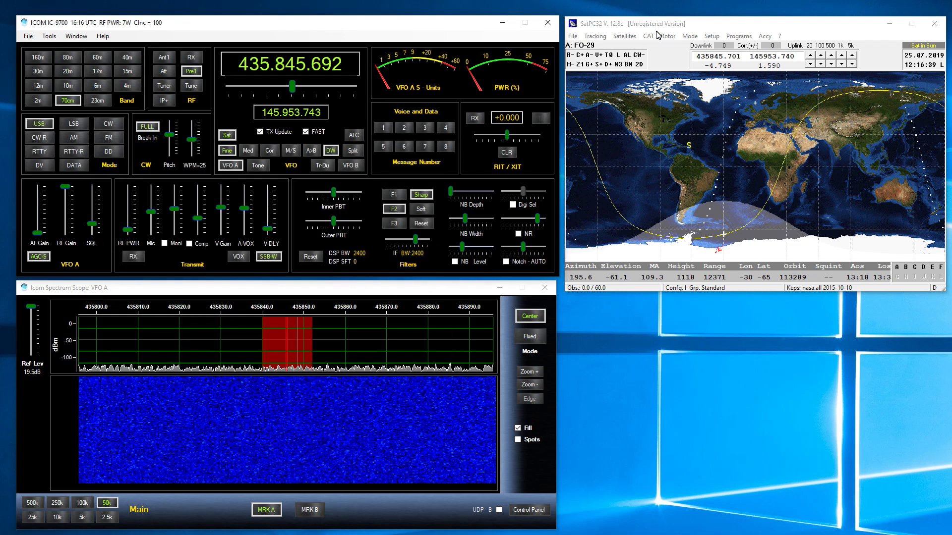
Step: Review the Radio 1 model, baud rate and address settings in SatPC32's Radio Setup and close it without storing changes
click(655, 29)
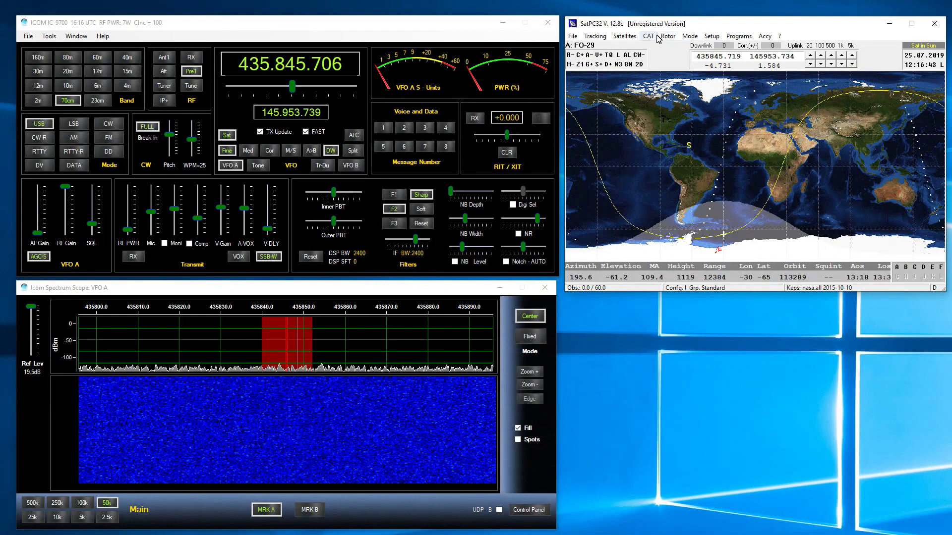
click(713, 37)
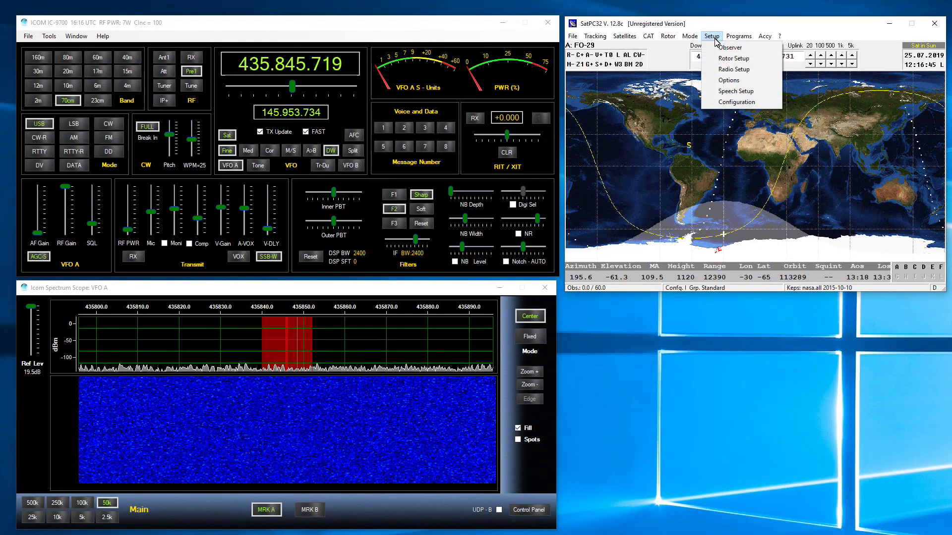
click(736, 70)
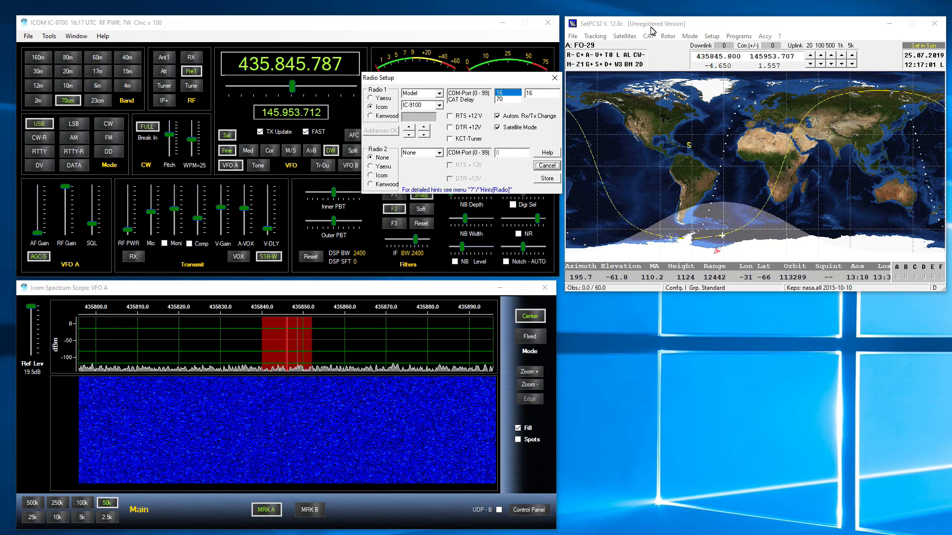
click(439, 94)
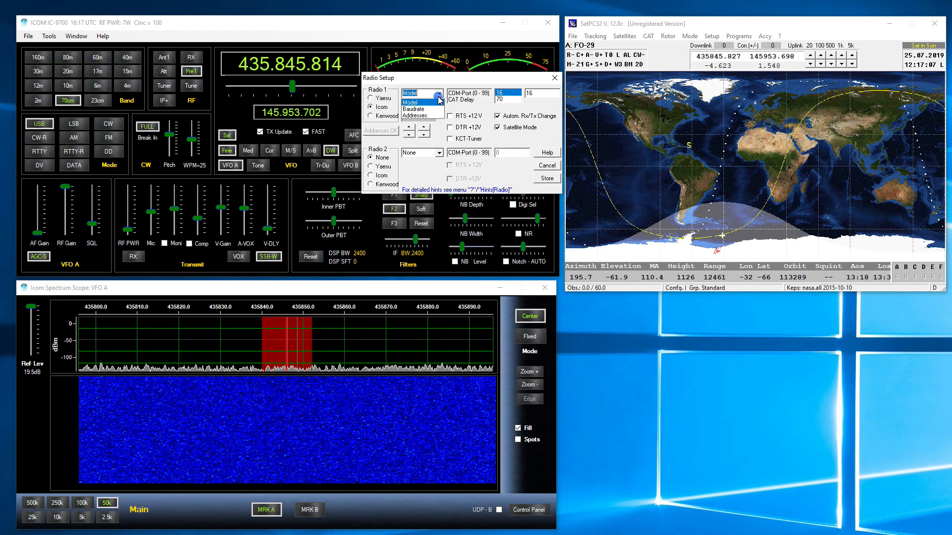
click(435, 109)
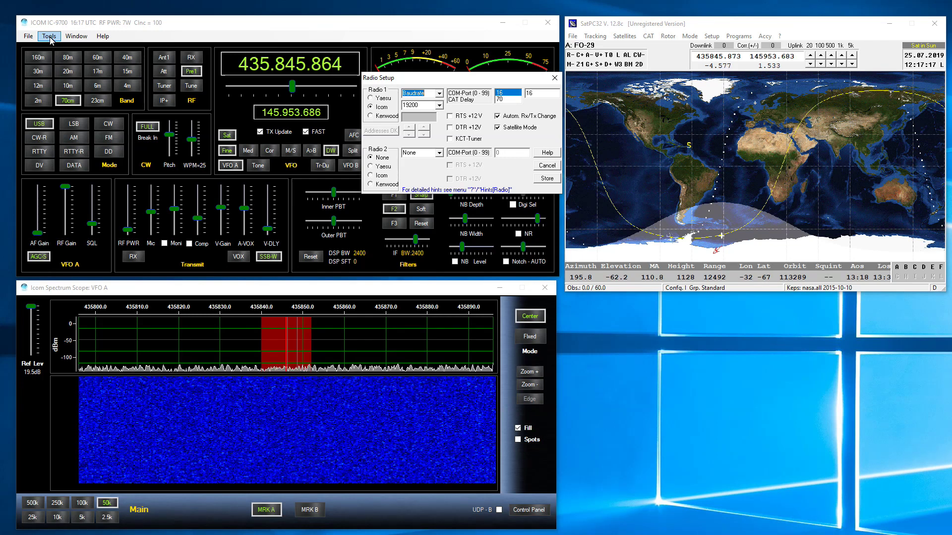
click(439, 108)
click(440, 107)
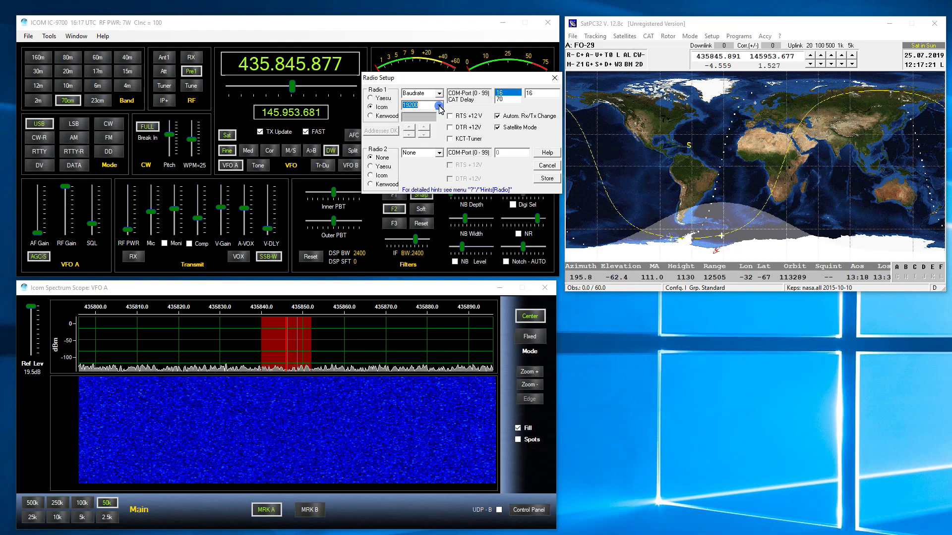
click(438, 94)
click(427, 117)
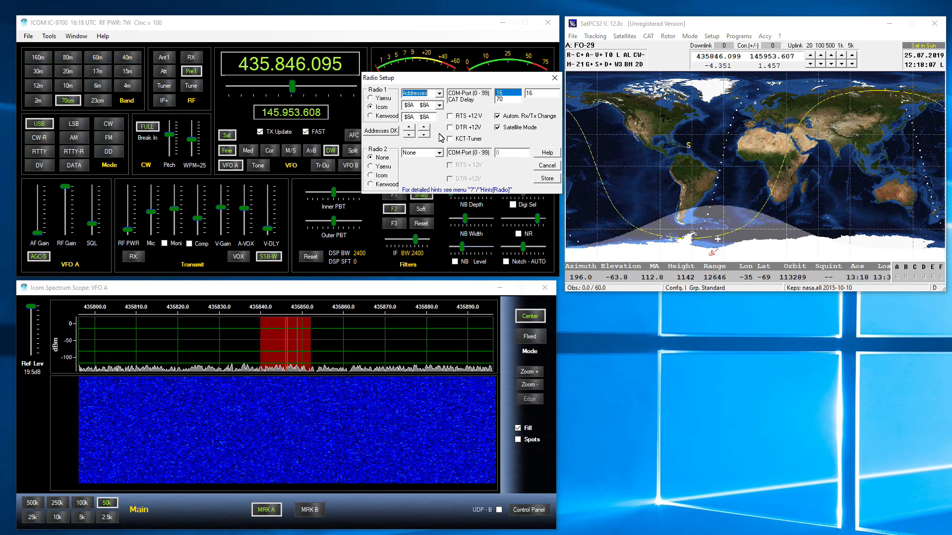
click(555, 78)
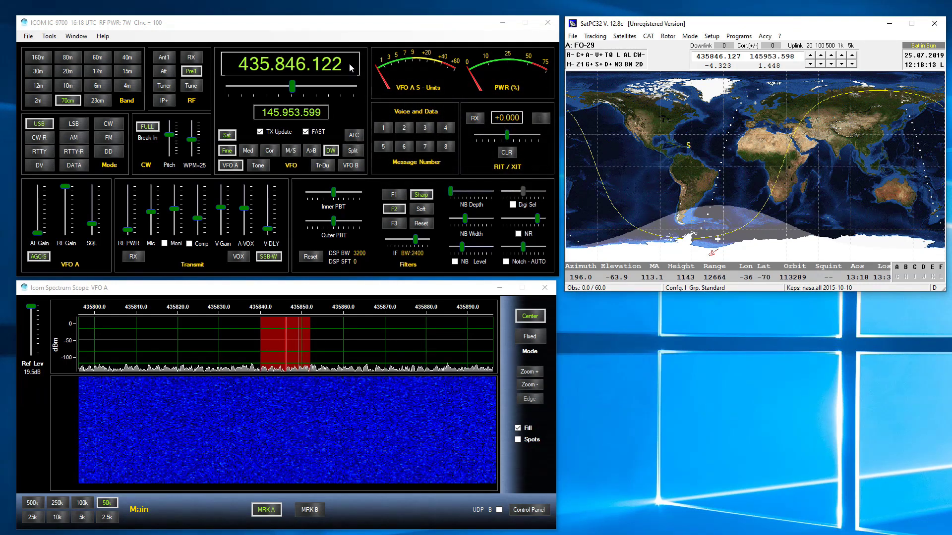
Step: Tune the main VFO upward in 100 Hz steps and switch the spectrum scope marker to MRK B and back to MRK A
click(316, 66)
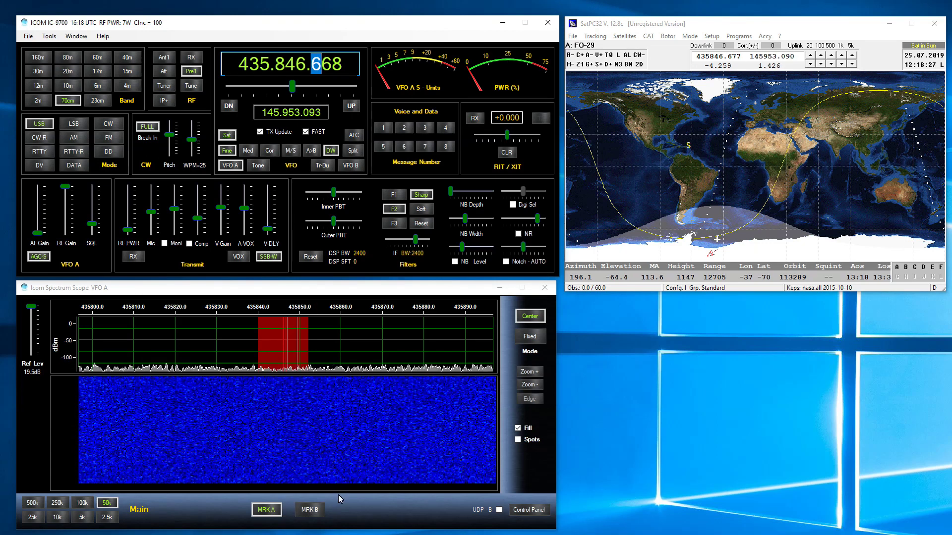
click(314, 514)
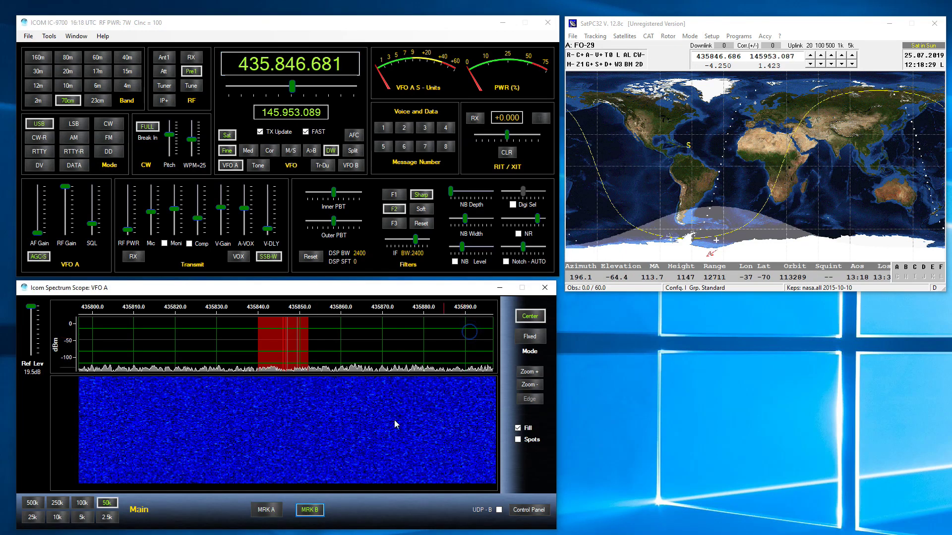
click(266, 514)
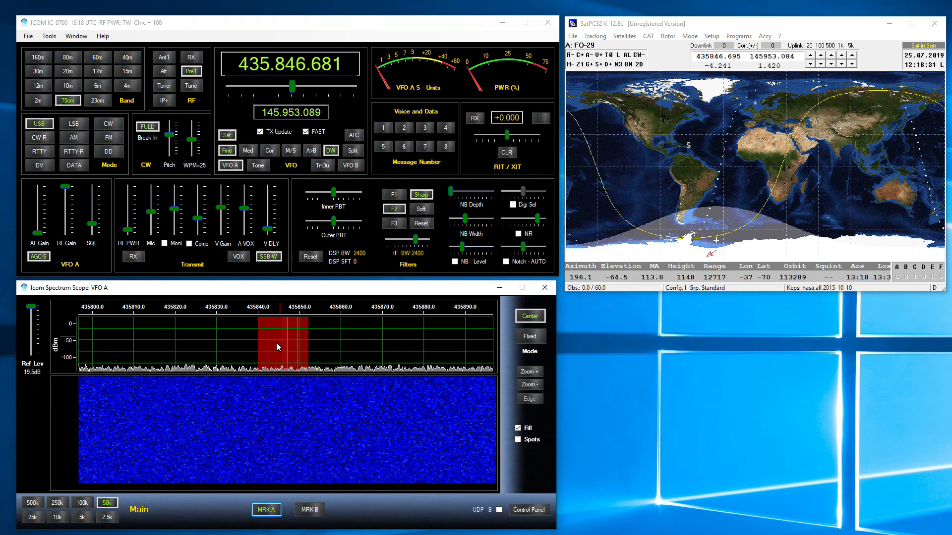